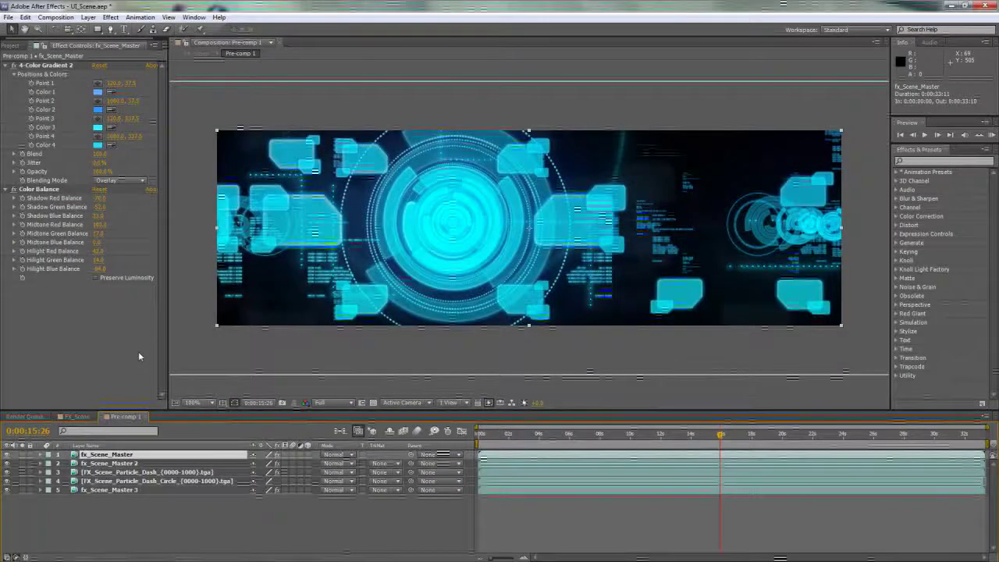
Preview earlier frames of the composite and select the 4-Color Gradient 2 effect.
{"action": "left_click_drag", "start_coordinate": [681, 439], "coordinate": [617, 441]}
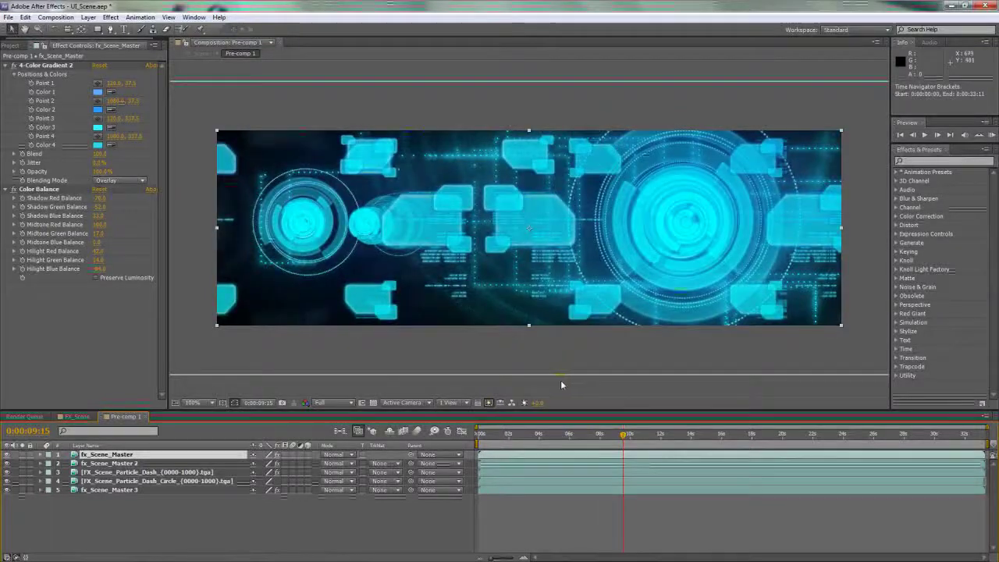
{"action": "left_click_drag", "start_coordinate": [536, 434], "coordinate": [599, 434]}
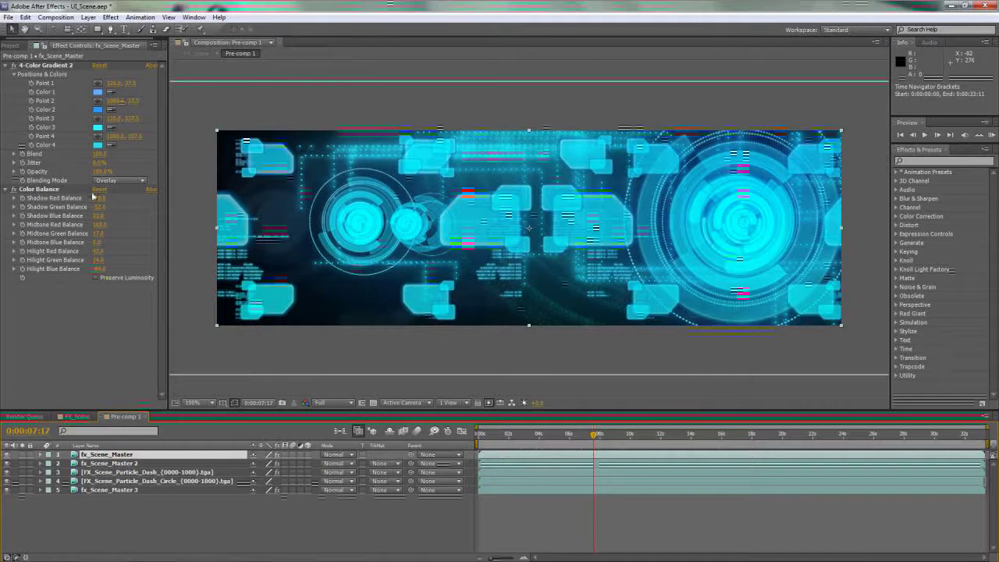
{"action": "left_click", "coordinate": [51, 66]}
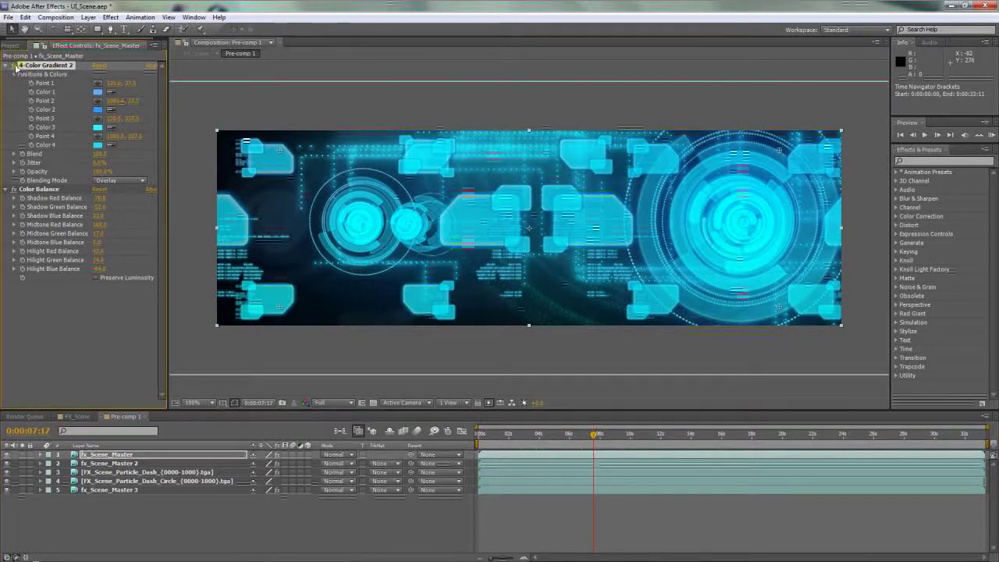
{"action": "left_click_drag", "start_coordinate": [593, 434], "coordinate": [621, 435]}
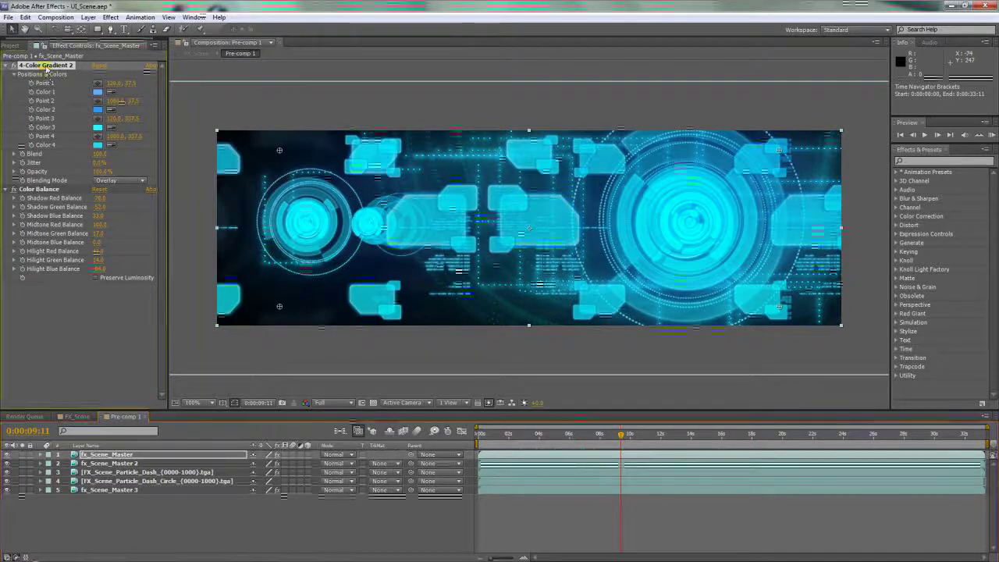
{"action": "left_click", "coordinate": [98, 92]}
{"action": "left_click", "coordinate": [357, 161]}
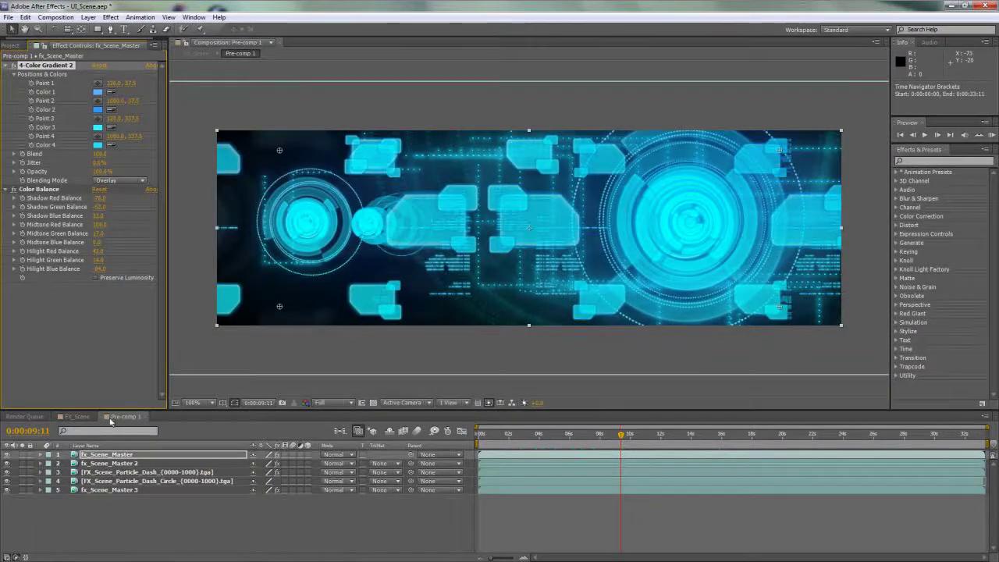
Hide the bottom three layers, below fx_Scene_Master, from the composite.
{"action": "left_click", "coordinate": [126, 473]}
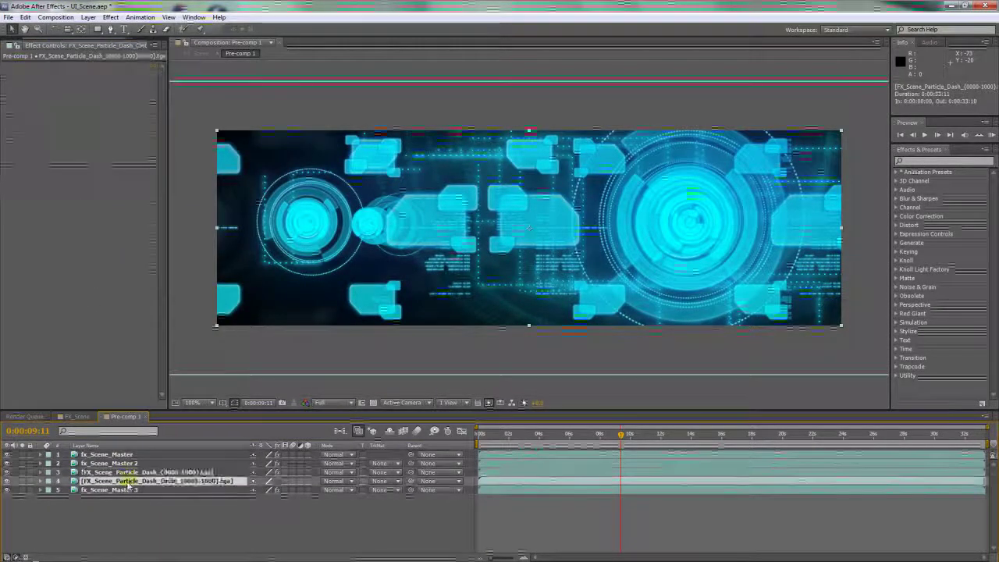
{"action": "left_click", "coordinate": [107, 454]}
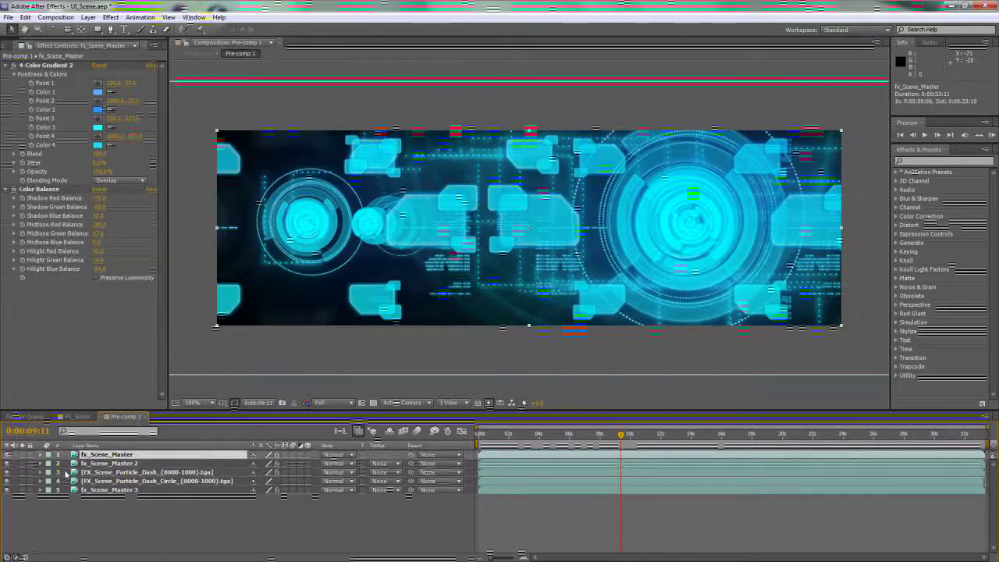
{"action": "left_click_drag", "start_coordinate": [7, 491], "coordinate": [8, 472]}
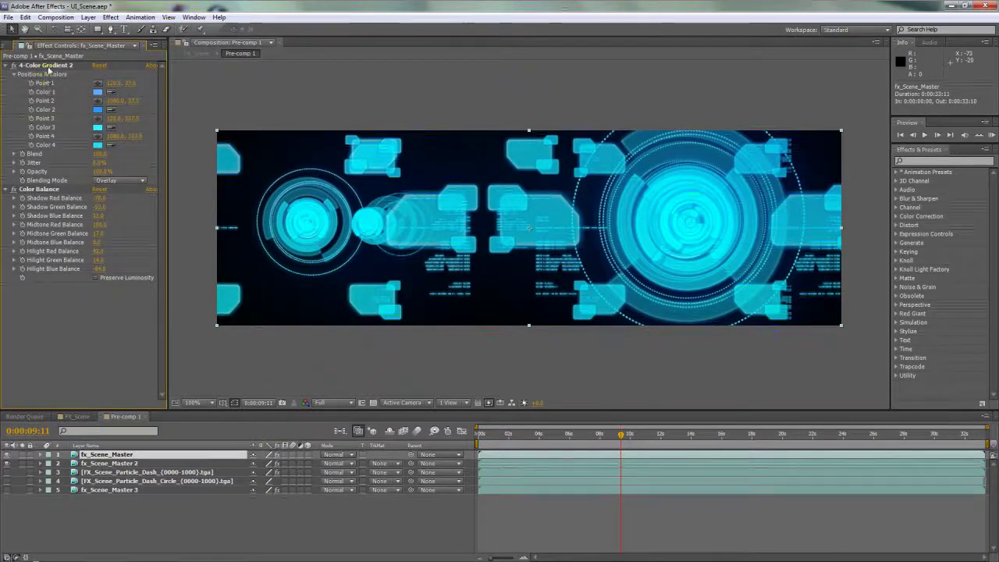
Change 4-Color Gradient 2's Color 1 to a paler, brighter blue shifted slightly toward cyan.
{"action": "left_click", "coordinate": [47, 66]}
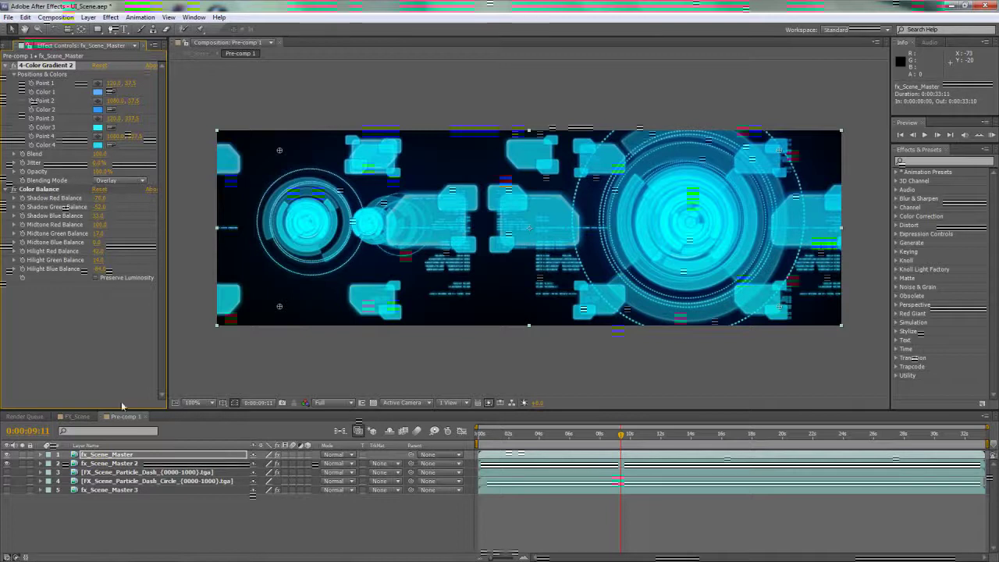
{"action": "left_click", "coordinate": [98, 92]}
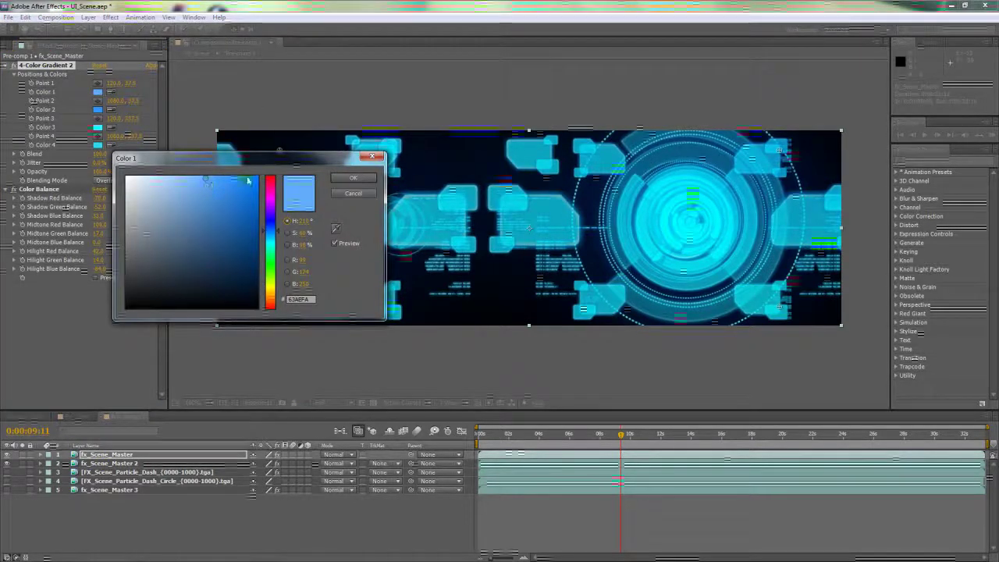
{"action": "left_click_drag", "start_coordinate": [207, 189], "coordinate": [196, 176]}
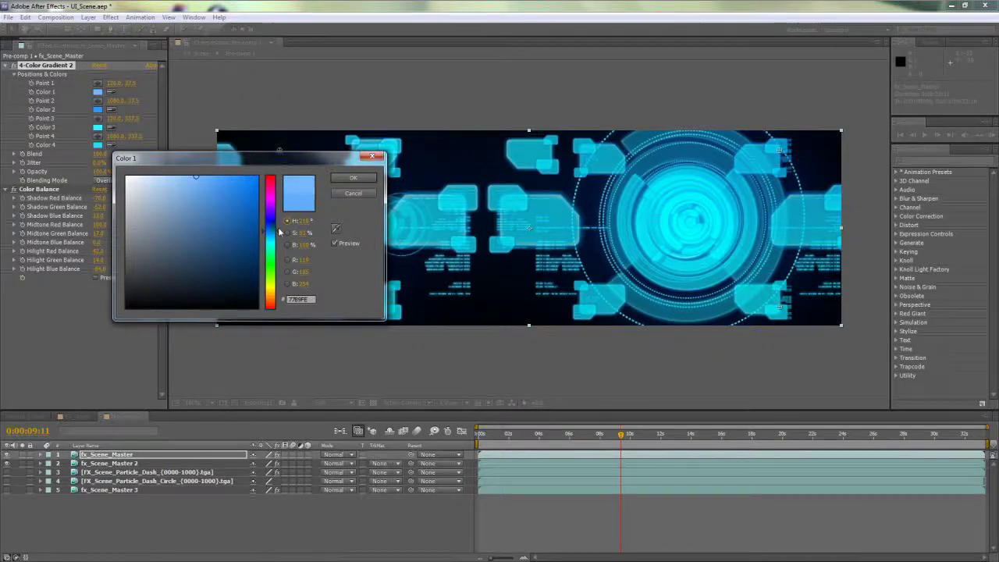
{"action": "left_click", "coordinate": [215, 183]}
{"action": "left_click_drag", "start_coordinate": [276, 225], "coordinate": [278, 233]}
{"action": "left_click", "coordinate": [227, 181]}
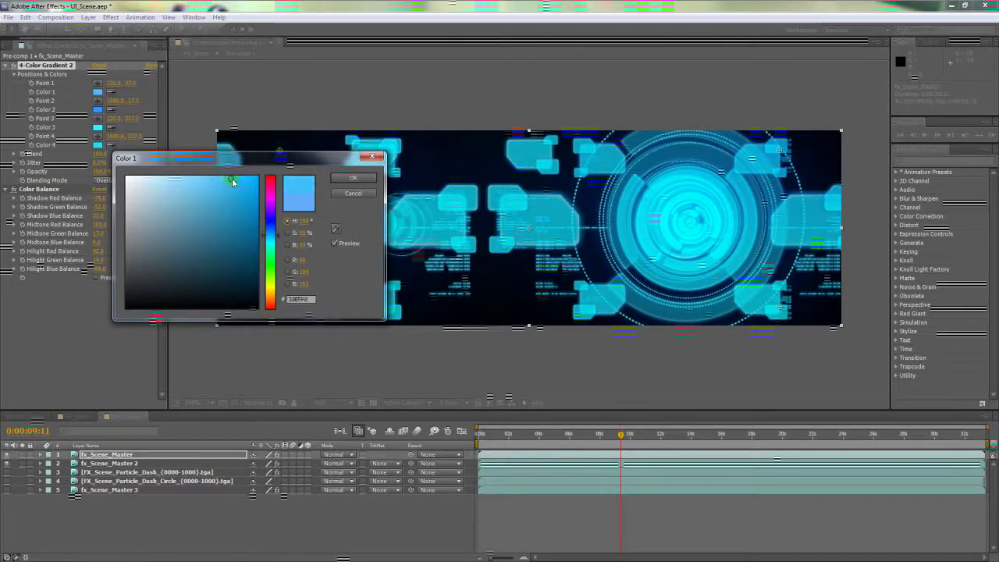
{"action": "left_click", "coordinate": [353, 177]}
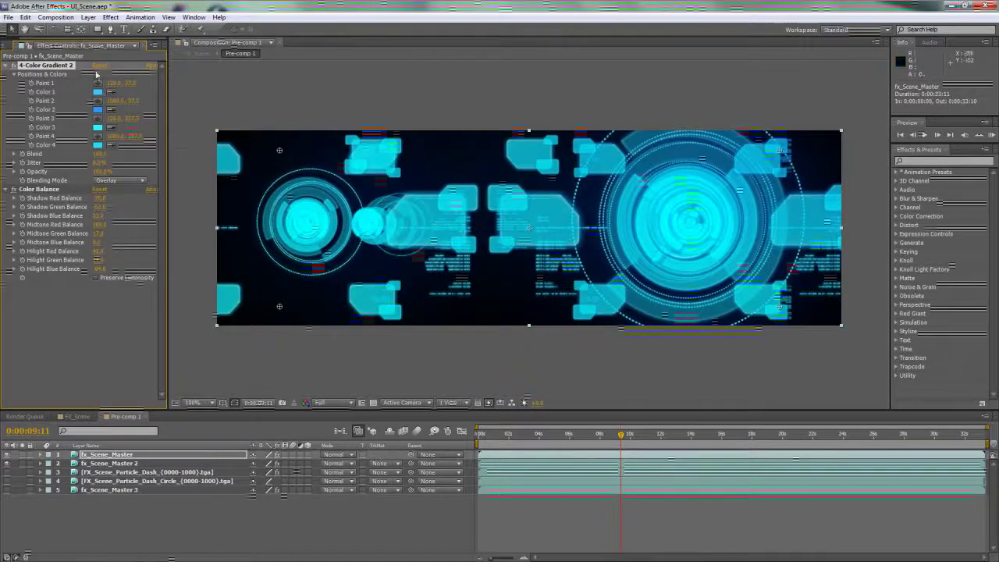
Check the Color Balance effect and collapse the 4-Color Gradient 2 settings.
{"action": "left_click", "coordinate": [5, 66]}
{"action": "left_click", "coordinate": [39, 74]}
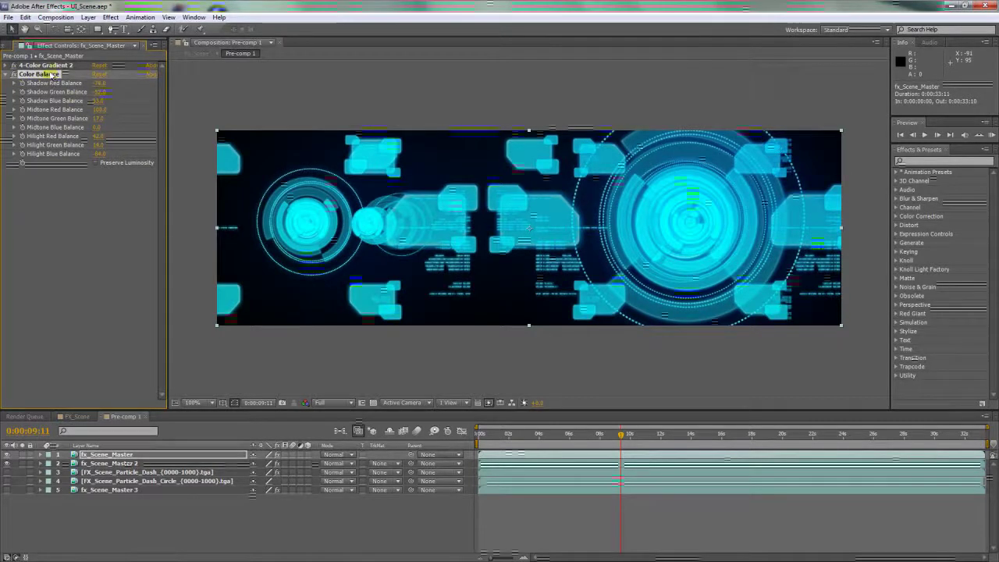
{"action": "left_click", "coordinate": [46, 67]}
{"action": "left_click", "coordinate": [12, 66]}
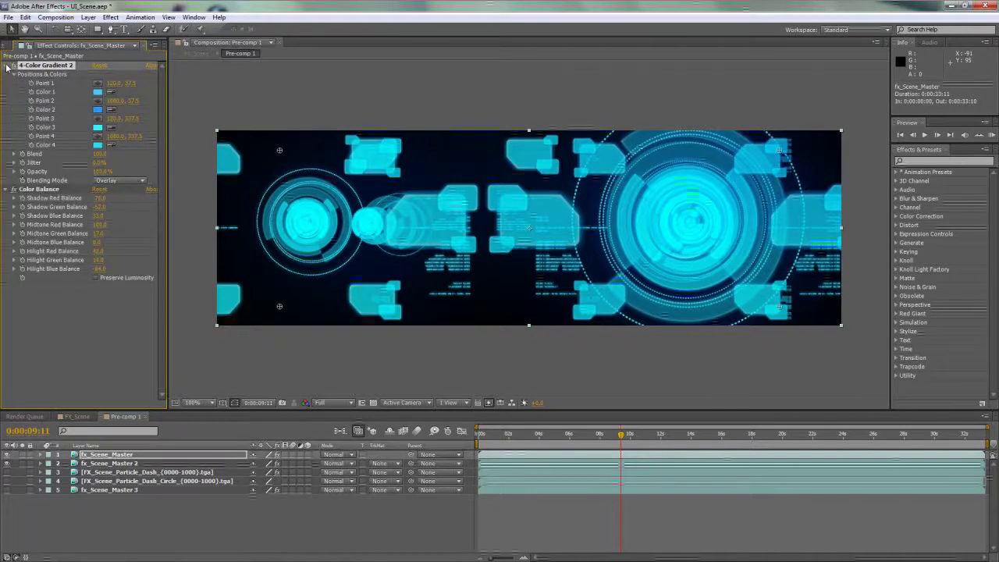
{"action": "left_click", "coordinate": [10, 66]}
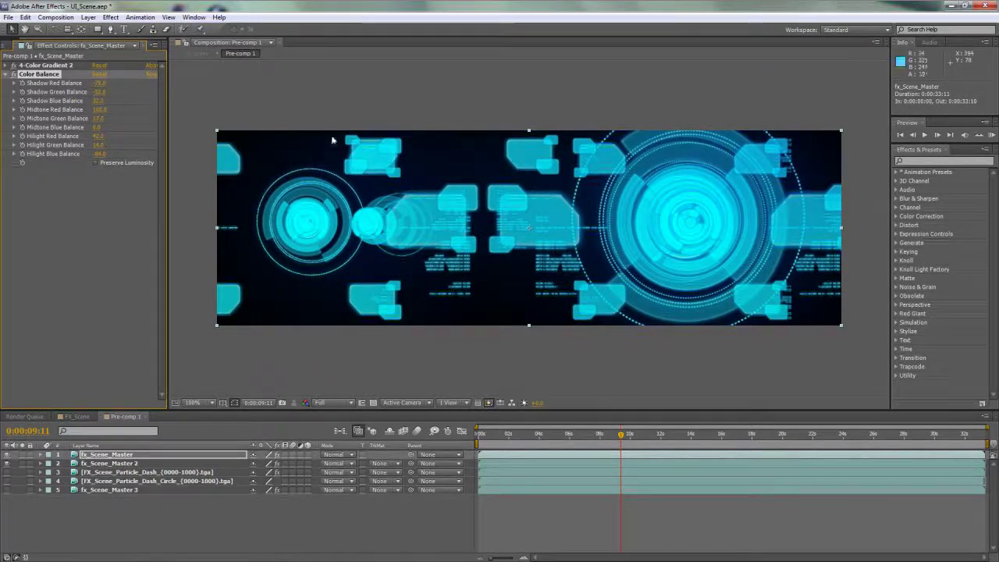
Turn the FX_Scene_Particle_Dash layer back on and solo it.
{"action": "left_click", "coordinate": [7, 75]}
{"action": "left_click", "coordinate": [96, 475]}
{"action": "left_click", "coordinate": [6, 472]}
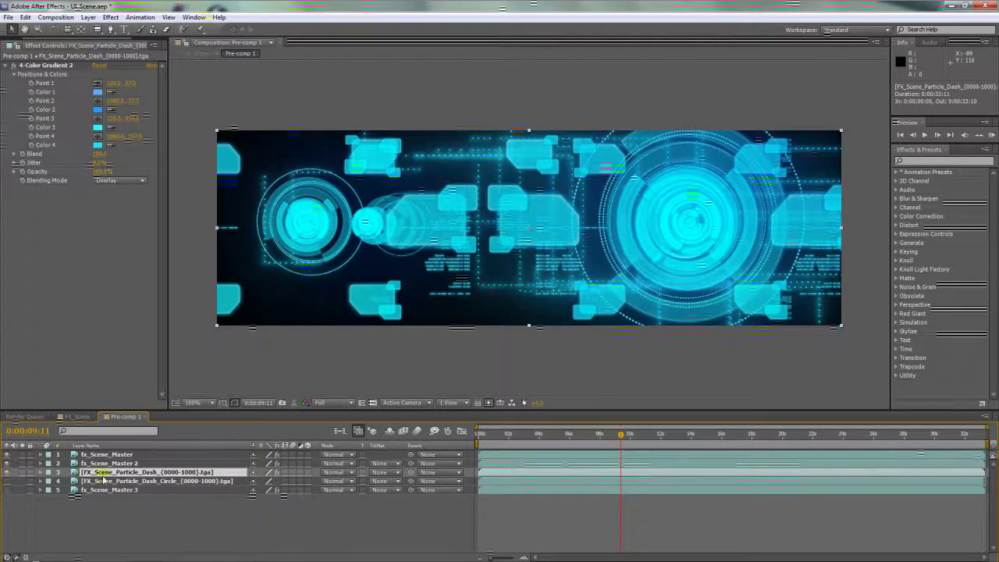
{"action": "left_click", "coordinate": [102, 480]}
{"action": "left_click", "coordinate": [93, 472]}
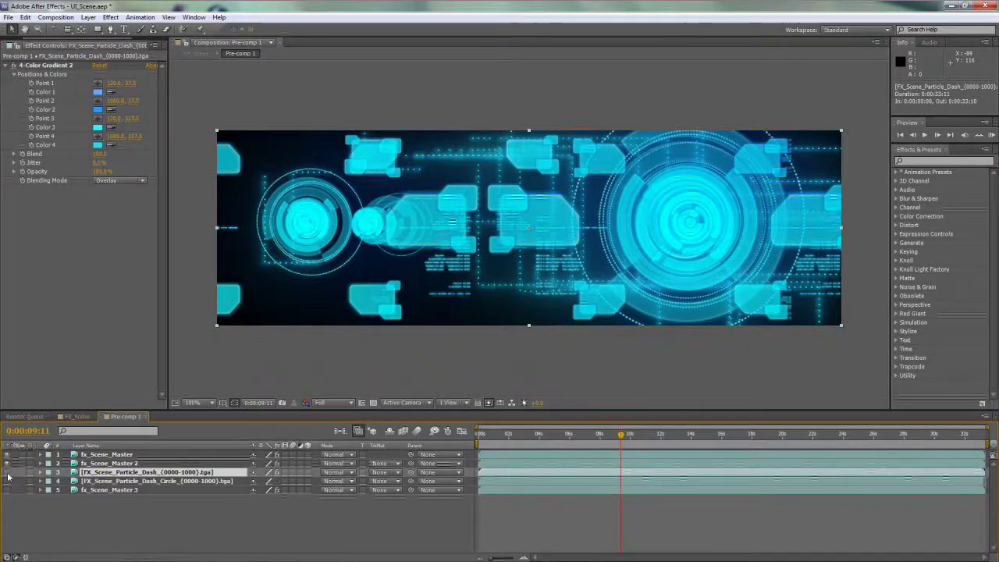
{"action": "left_click", "coordinate": [7, 473]}
{"action": "left_click", "coordinate": [7, 473]}
{"action": "left_click", "coordinate": [15, 473]}
Review the soloed dashes around 0:00:08:11, then show fx_Scene_Master again and preview the combined HUD.
{"action": "mouse_move", "coordinate": [622, 435]}
{"action": "left_mouse_down"}
{"action": "mouse_move", "coordinate": [585, 436]}
{"action": "mouse_move", "coordinate": [809, 437]}
{"action": "mouse_move", "coordinate": [662, 446]}
{"action": "mouse_move", "coordinate": [604, 437]}
{"action": "left_mouse_up"}
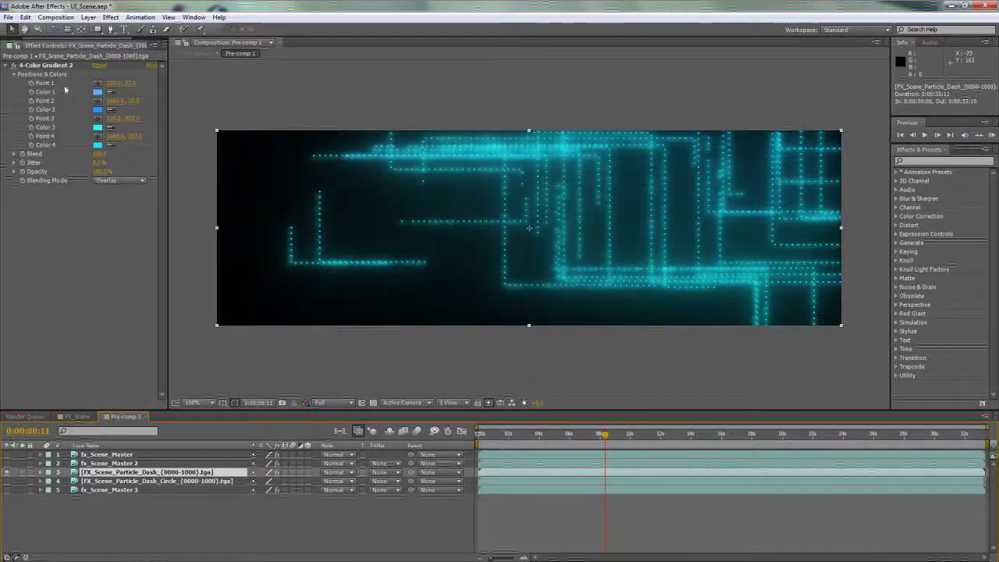
{"action": "left_click", "coordinate": [93, 372]}
{"action": "left_click", "coordinate": [97, 455]}
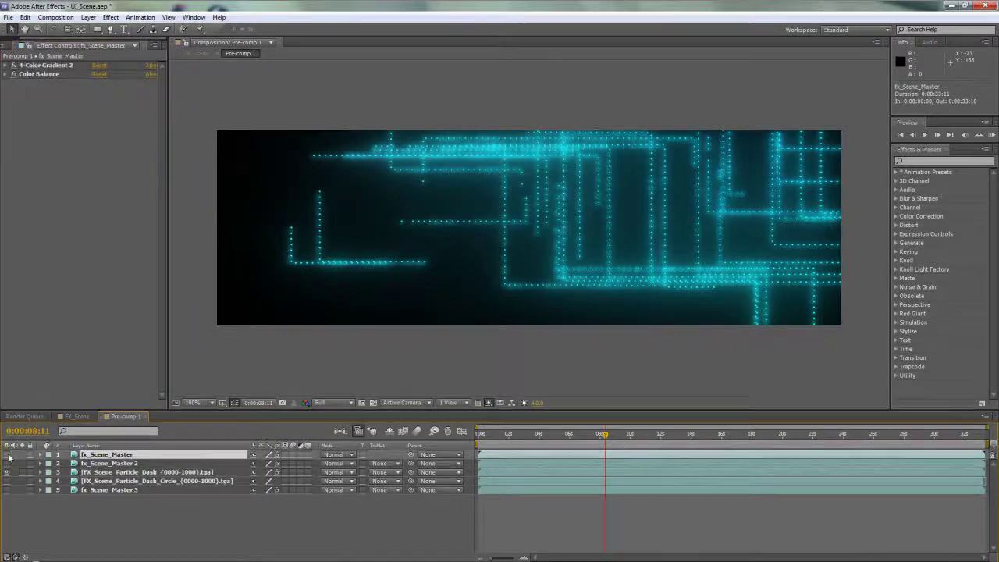
{"action": "left_click", "coordinate": [62, 67]}
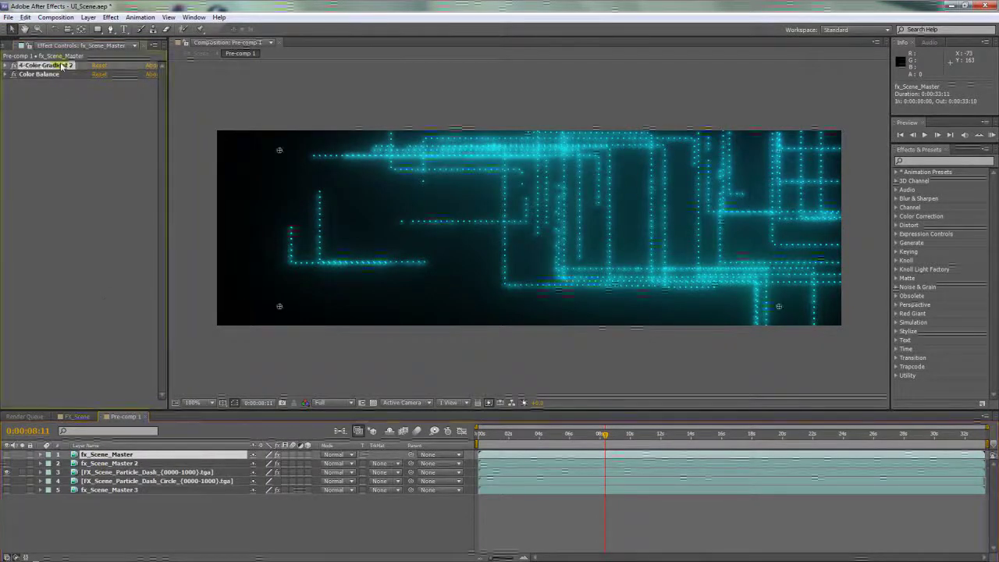
{"action": "left_click", "coordinate": [7, 67]}
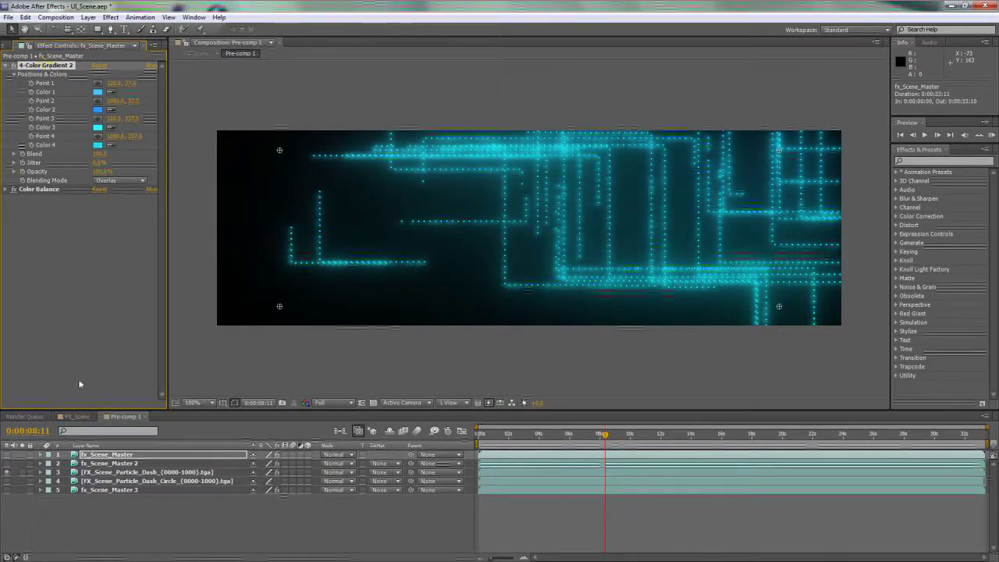
{"action": "left_click", "coordinate": [102, 473]}
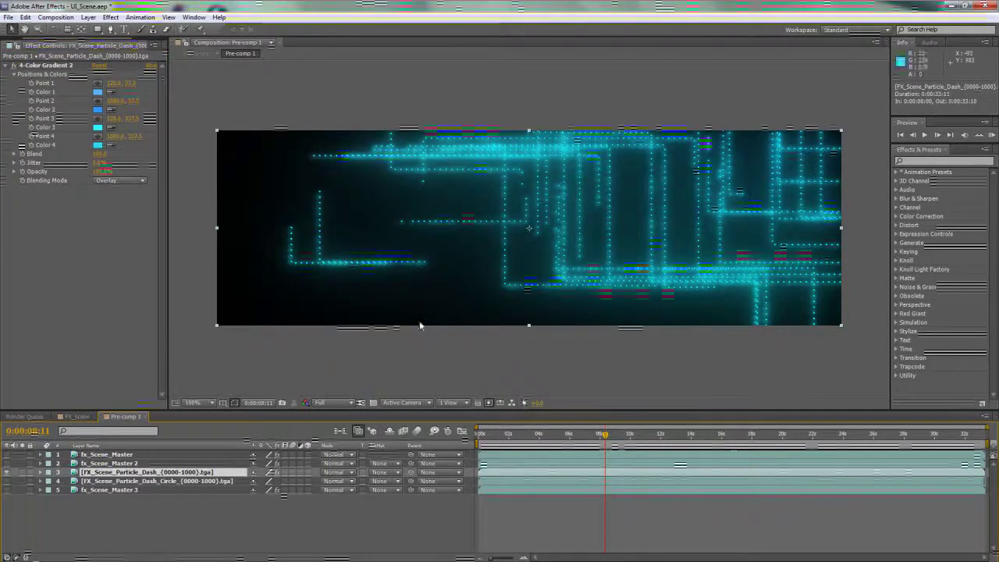
{"action": "left_click_drag", "start_coordinate": [604, 437], "coordinate": [740, 437]}
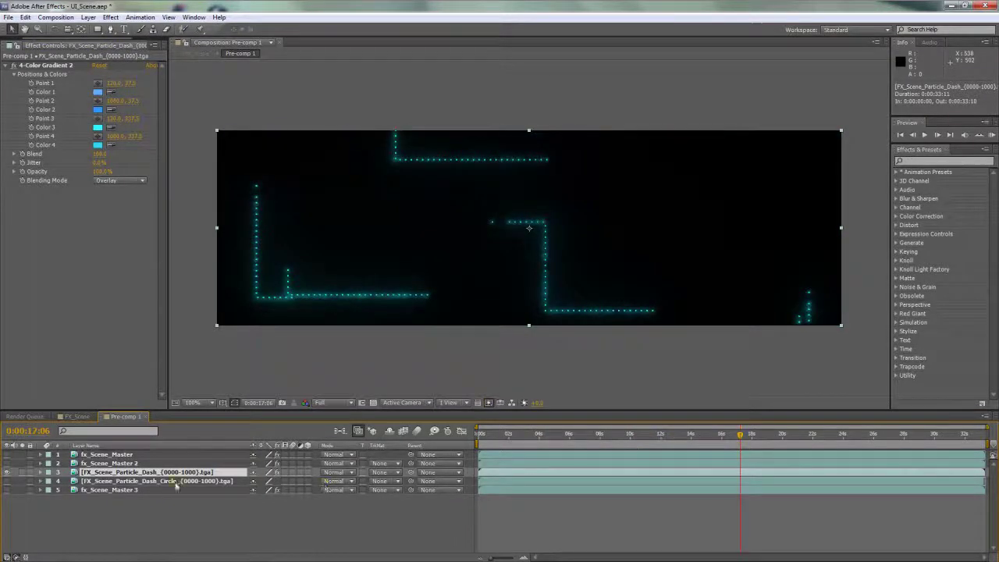
{"action": "left_click", "coordinate": [7, 455]}
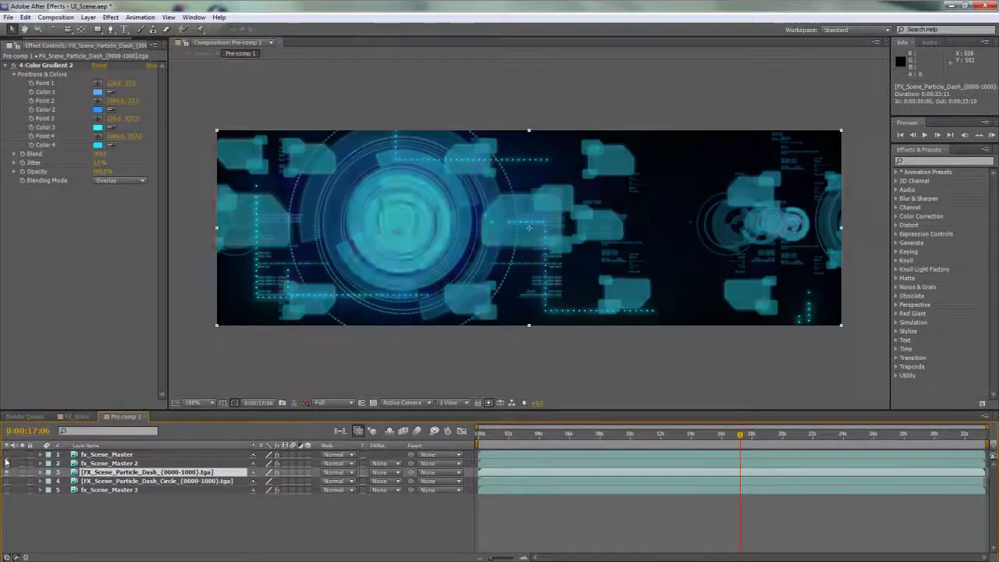
{"action": "left_click_drag", "start_coordinate": [739, 434], "coordinate": [681, 438]}
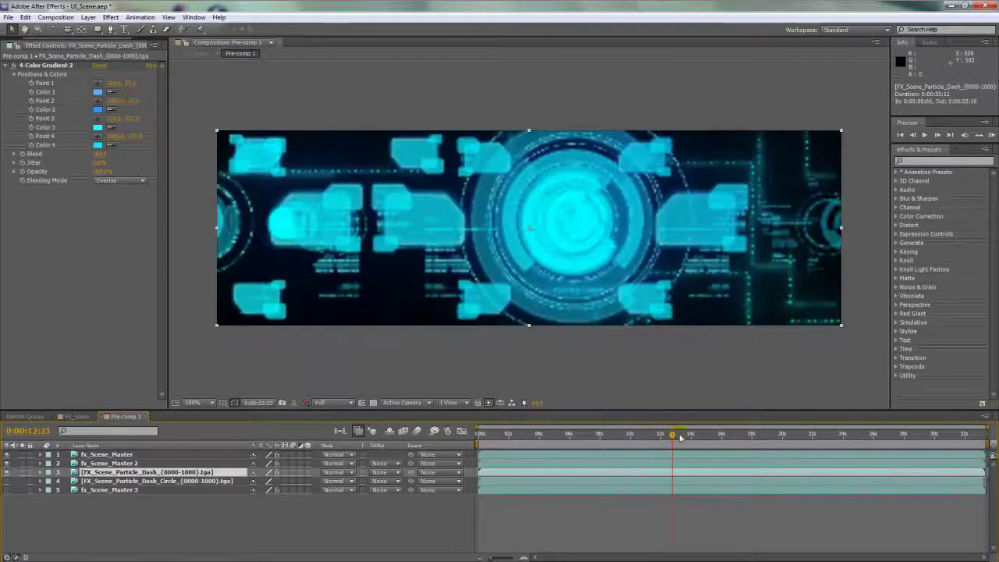
{"action": "left_click", "coordinate": [100, 482]}
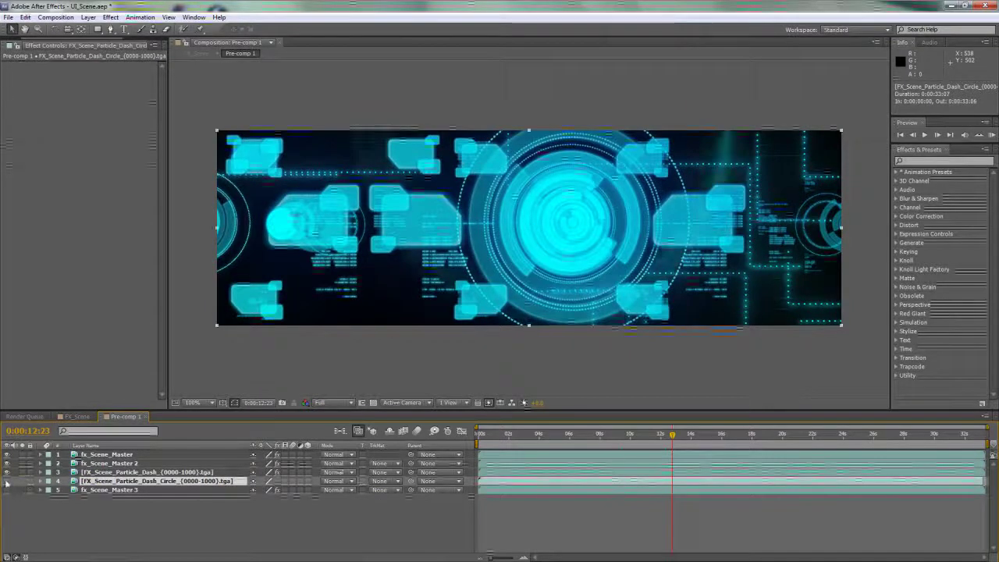
Select fx_Scene_Master 3, scrub back toward five seconds, and reveal its Color Balance properties.
{"action": "left_click", "coordinate": [113, 490]}
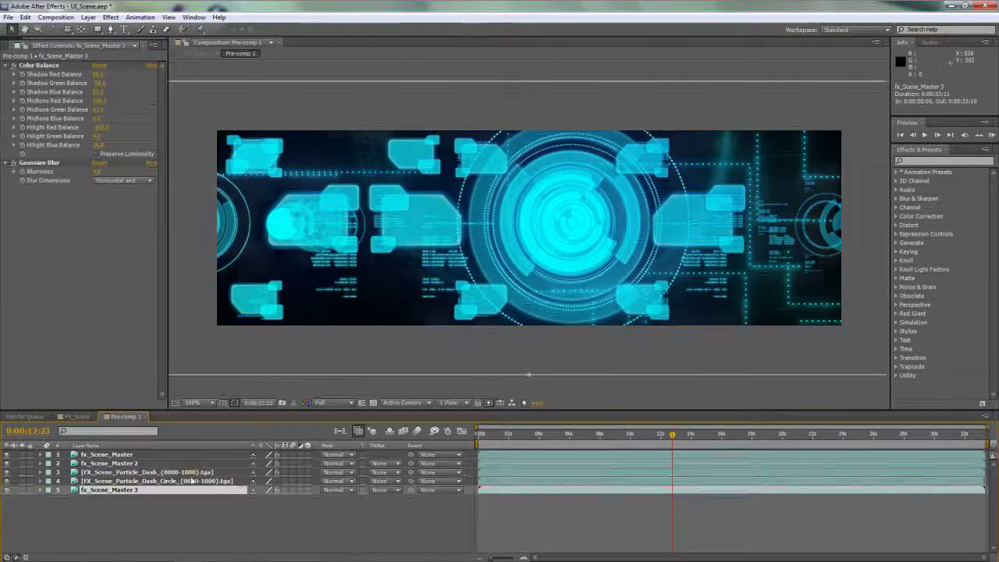
{"action": "left_click_drag", "start_coordinate": [630, 437], "coordinate": [611, 437]}
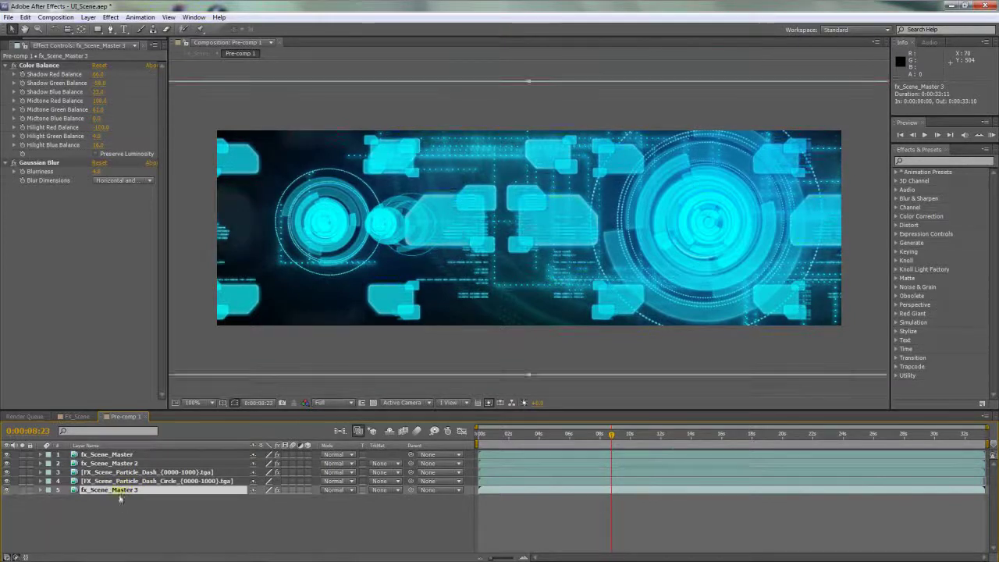
{"action": "left_click_drag", "start_coordinate": [611, 434], "coordinate": [582, 434]}
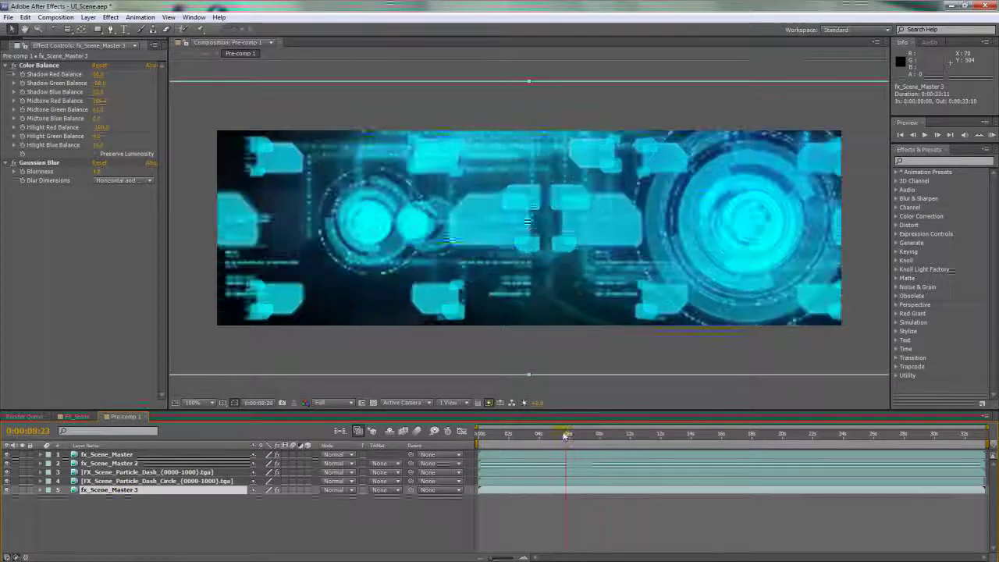
{"action": "left_click", "coordinate": [31, 65]}
{"action": "key", "text": "u"}
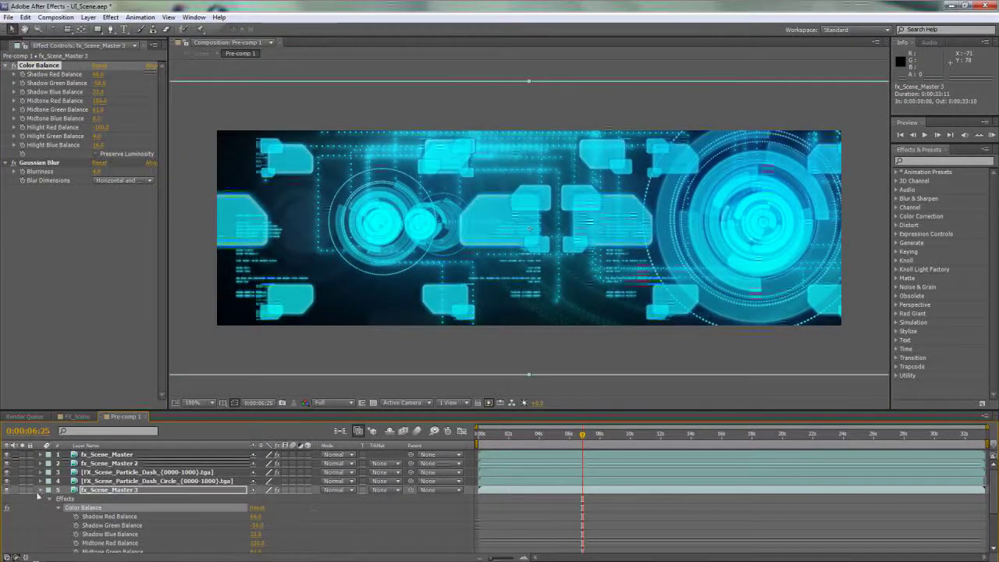
Set fx_Scene_Master 3's opacity to 10%, then select the lower Pre-comp 1 layer in FX_Scene.
{"action": "scroll", "coordinate": [43, 492], "scroll_direction": "down", "scroll_amount": 2}
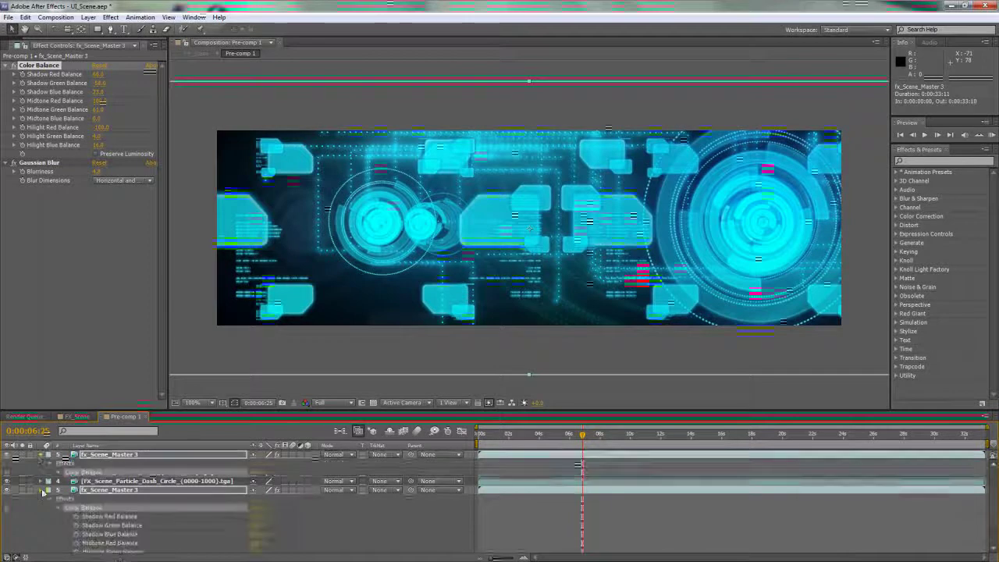
{"action": "scroll", "coordinate": [55, 507], "scroll_direction": "down", "scroll_amount": 3}
{"action": "left_click", "coordinate": [51, 549]}
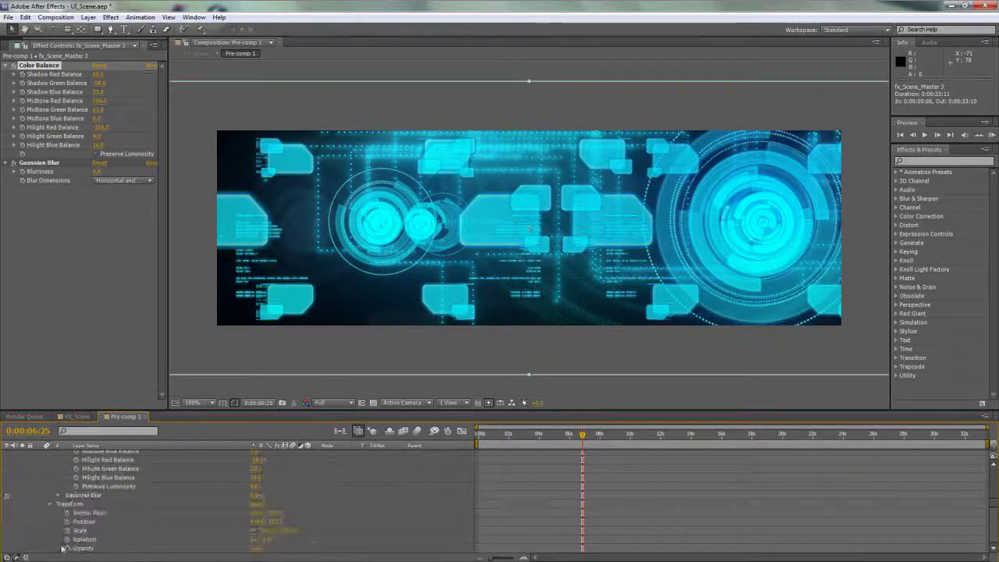
{"action": "left_click", "coordinate": [252, 550]}
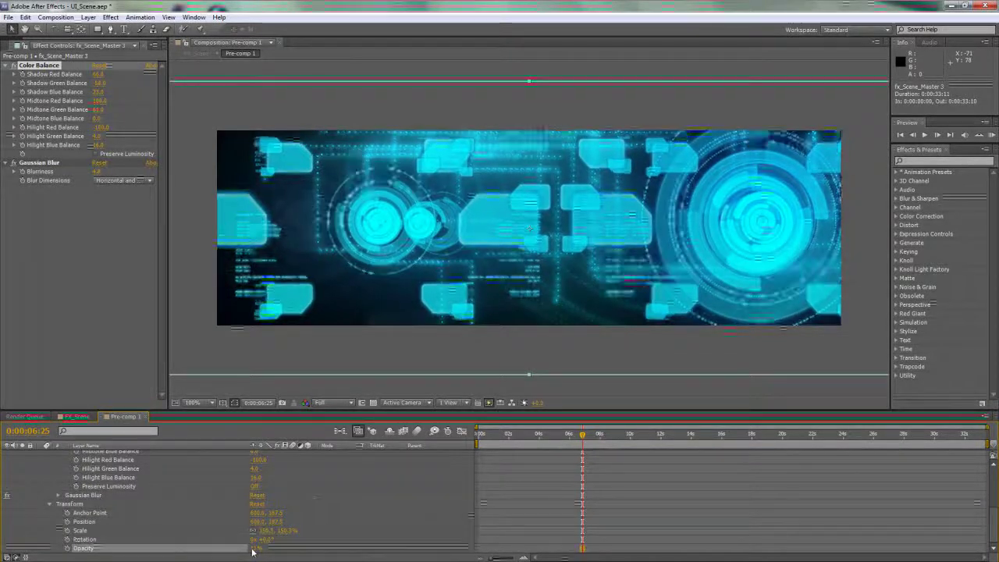
{"action": "left_click", "coordinate": [251, 550]}
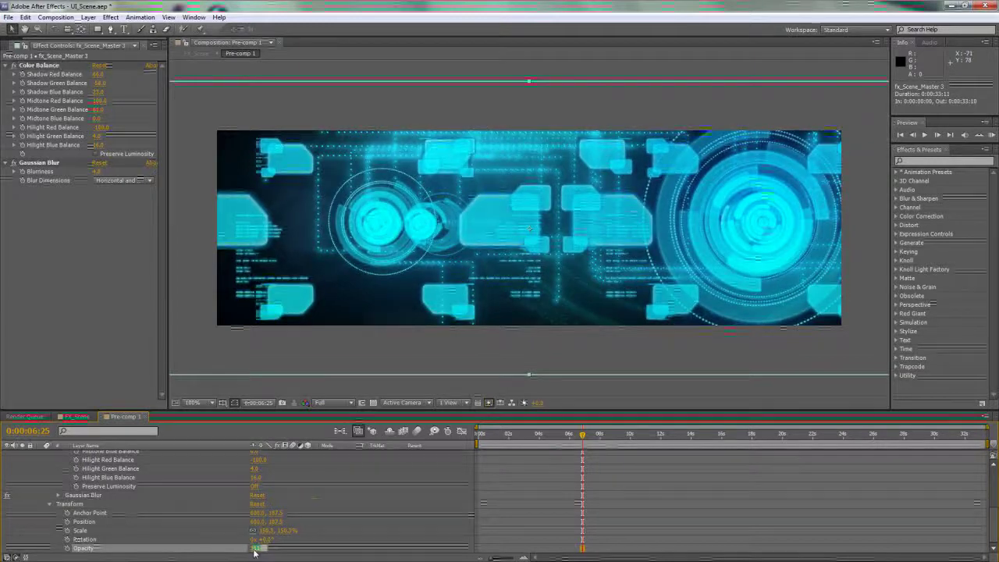
{"action": "type", "text": "10"}
{"action": "key", "text": "Return"}
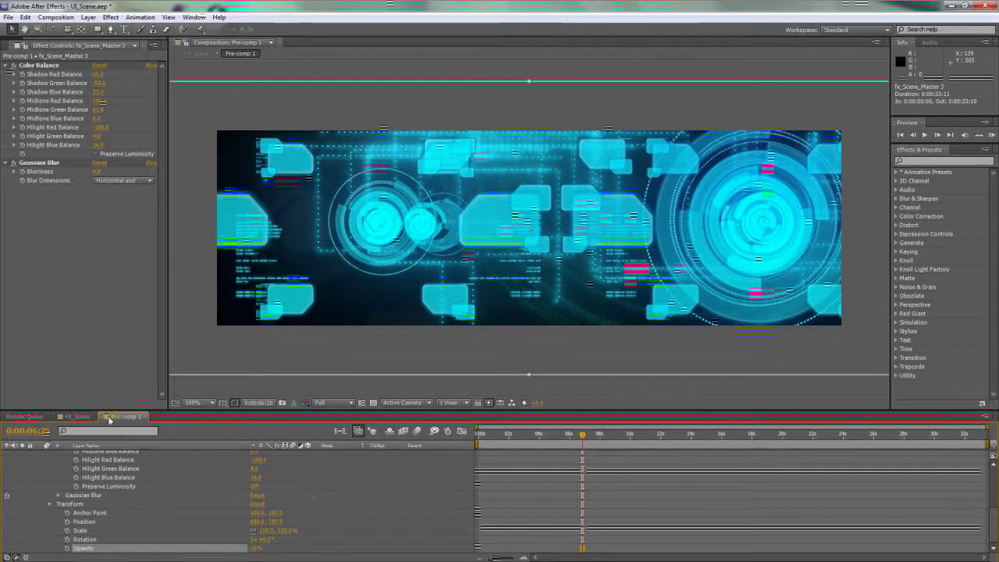
{"action": "left_click", "coordinate": [76, 416]}
{"action": "left_click", "coordinate": [105, 463]}
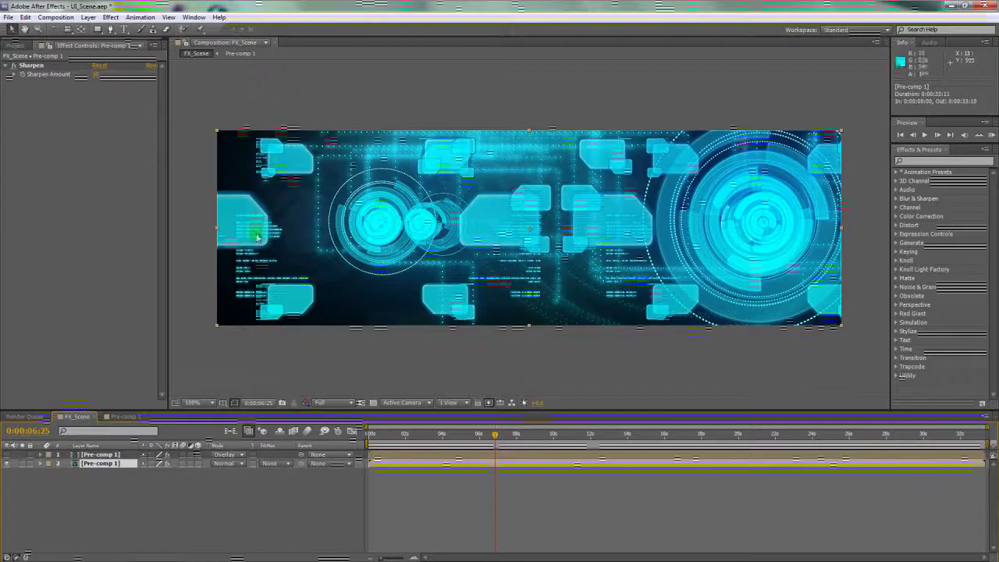
Compare FX_Scene with the top Pre-comp 1 layer off and on, leaving it hidden.
{"action": "left_click_drag", "start_coordinate": [495, 435], "coordinate": [654, 437]}
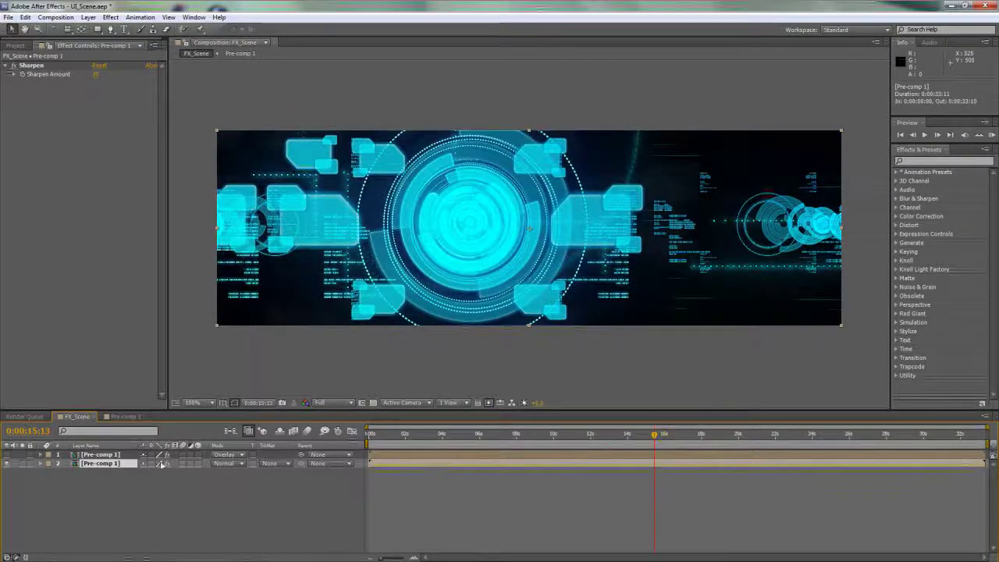
{"action": "left_click", "coordinate": [98, 455]}
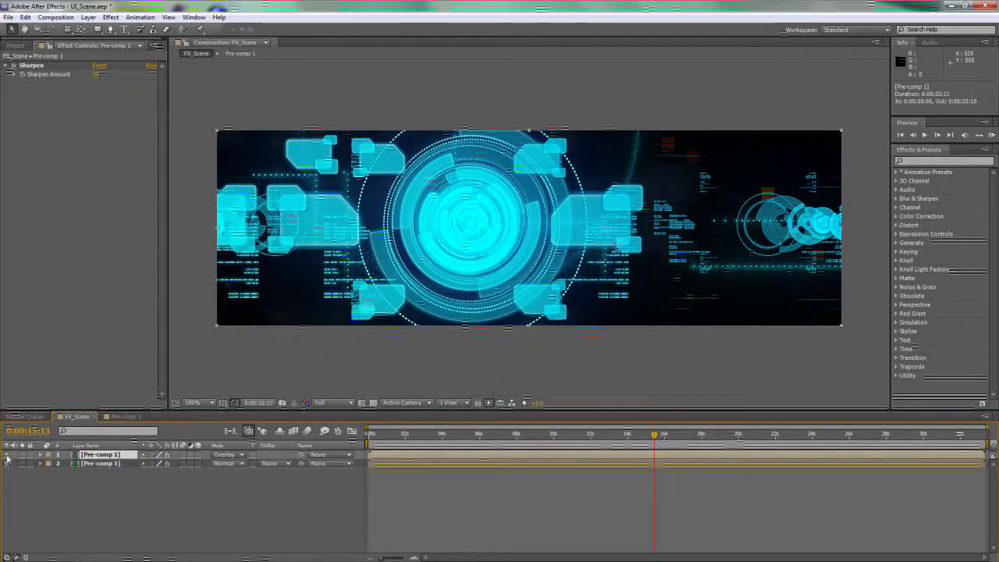
{"action": "left_click", "coordinate": [7, 454]}
{"action": "left_click", "coordinate": [42, 464]}
{"action": "left_click", "coordinate": [103, 455]}
{"action": "left_click", "coordinate": [8, 456]}
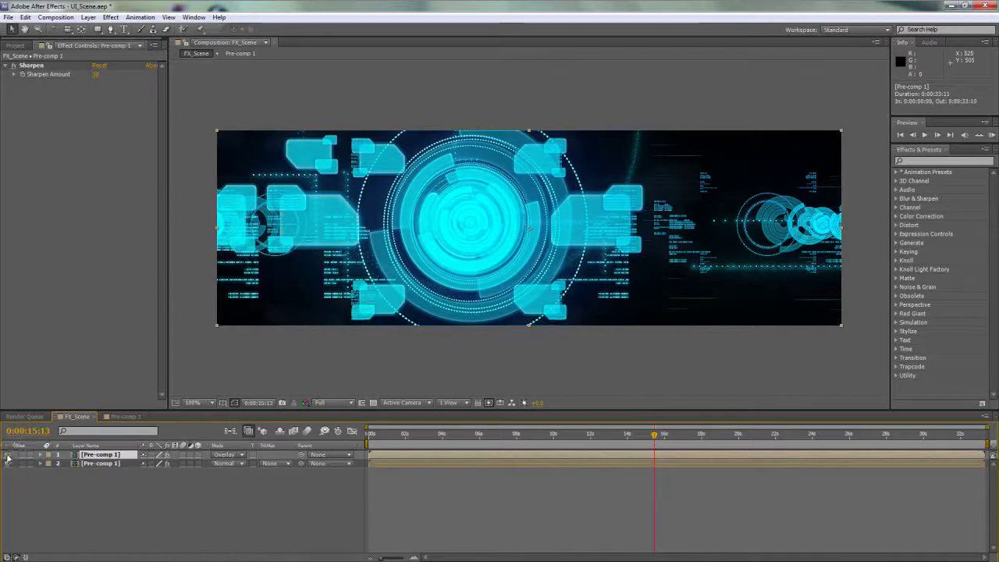
{"action": "left_click", "coordinate": [226, 454]}
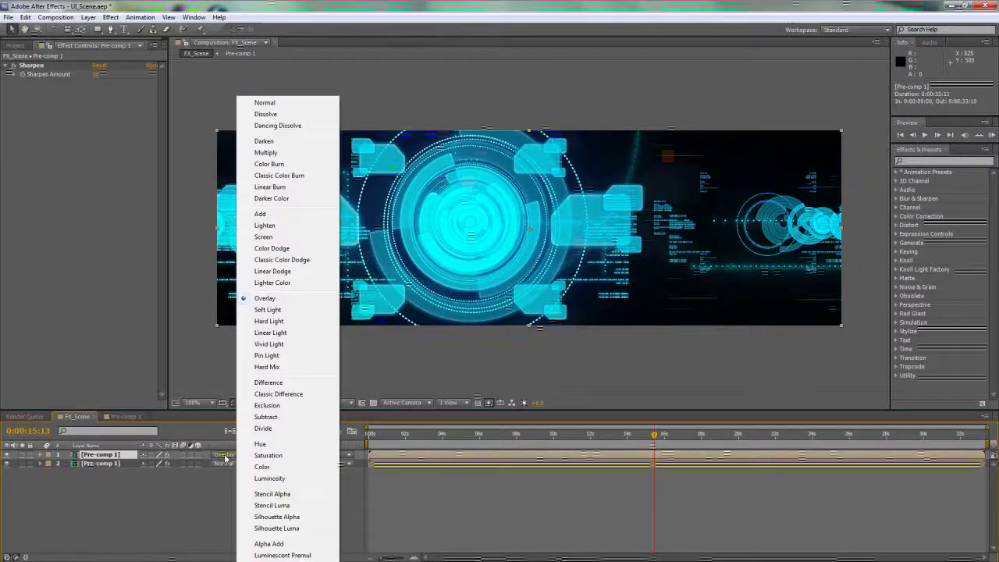
Keep Overlay for now and reselect only the top Pre-comp 1 layer.
{"action": "left_click", "coordinate": [265, 298]}
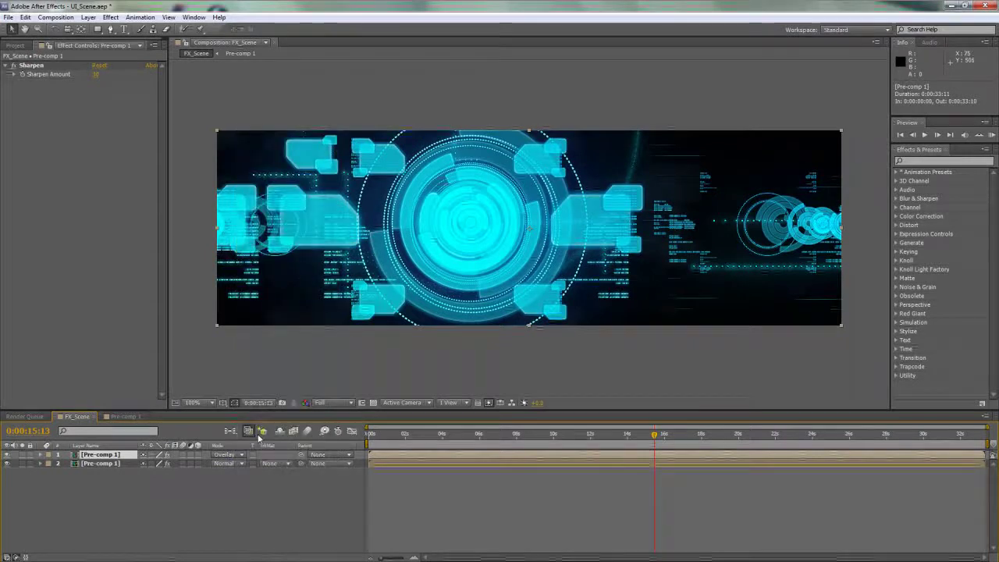
{"action": "left_click", "coordinate": [6, 457]}
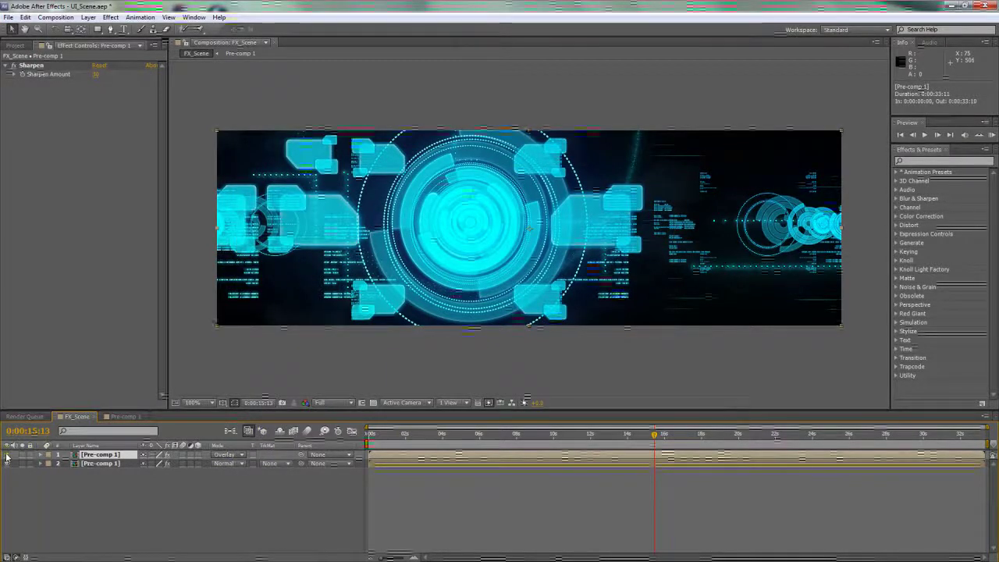
{"action": "left_click", "coordinate": [97, 462], "text": "shift"}
{"action": "left_click", "coordinate": [102, 454]}
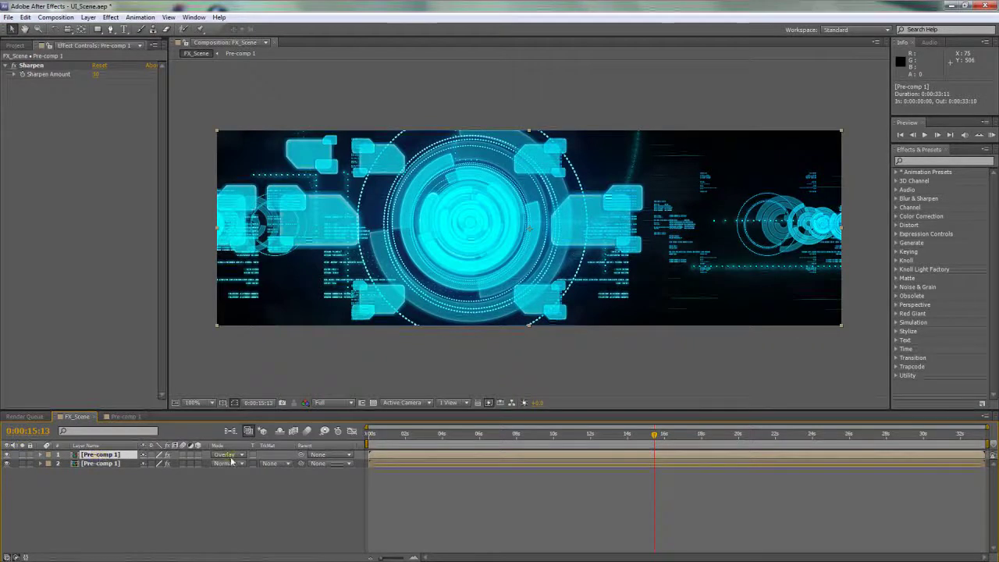
{"action": "left_click", "coordinate": [7, 454]}
Switch the top Pre-comp 1 layer's blending mode from Overlay to Divide.
{"action": "left_click", "coordinate": [225, 455]}
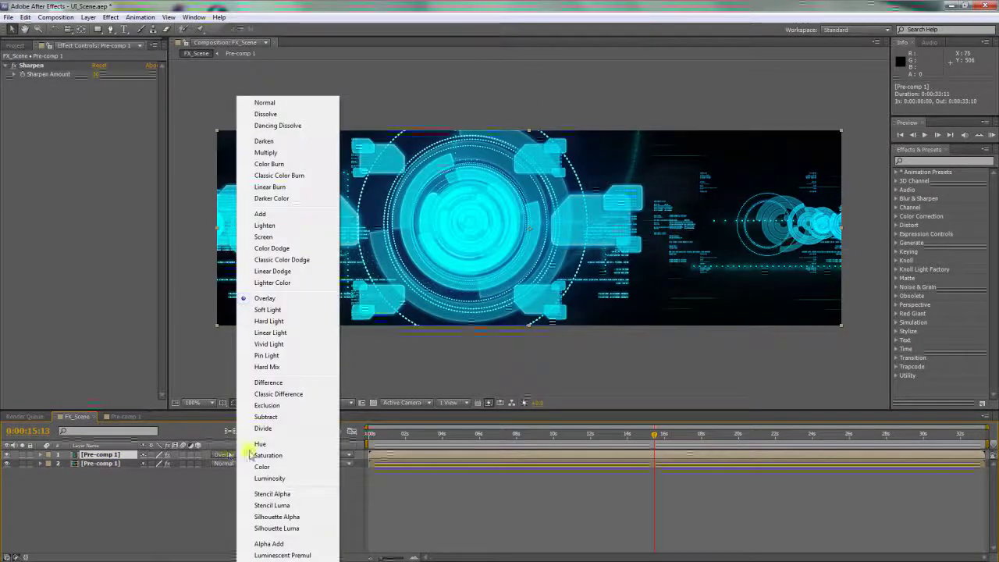
{"action": "left_click", "coordinate": [132, 476]}
{"action": "left_click", "coordinate": [227, 455]}
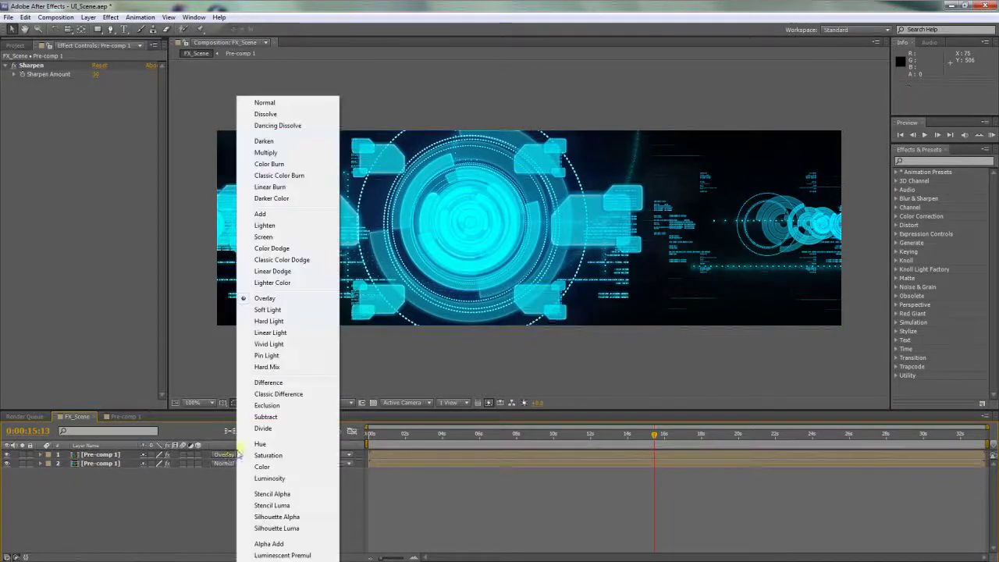
{"action": "left_click", "coordinate": [269, 430]}
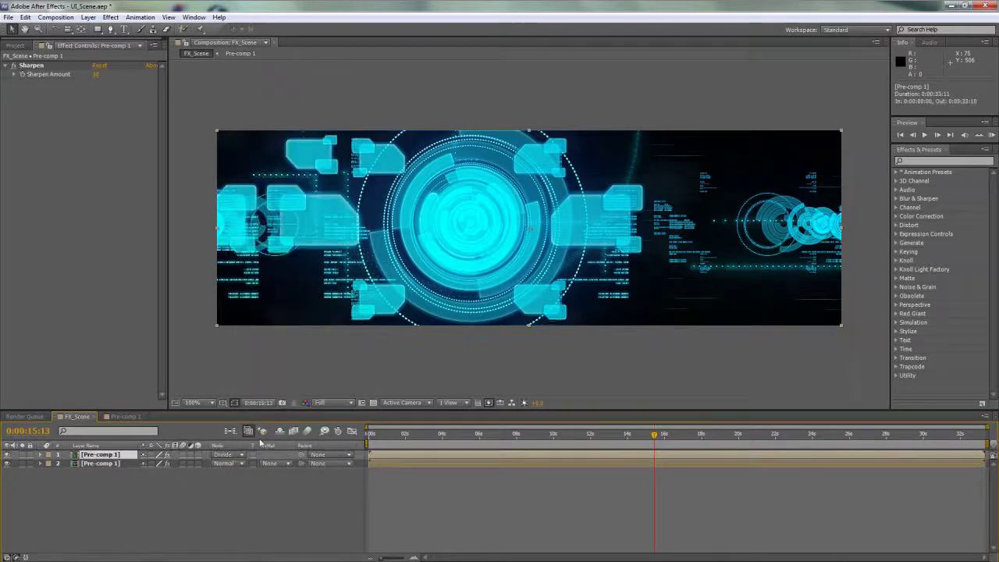
At 0:00:02:07, raise the top Pre-comp 1 layer's opacity to 100%.
{"action": "left_click_drag", "start_coordinate": [429, 434], "coordinate": [408, 434]}
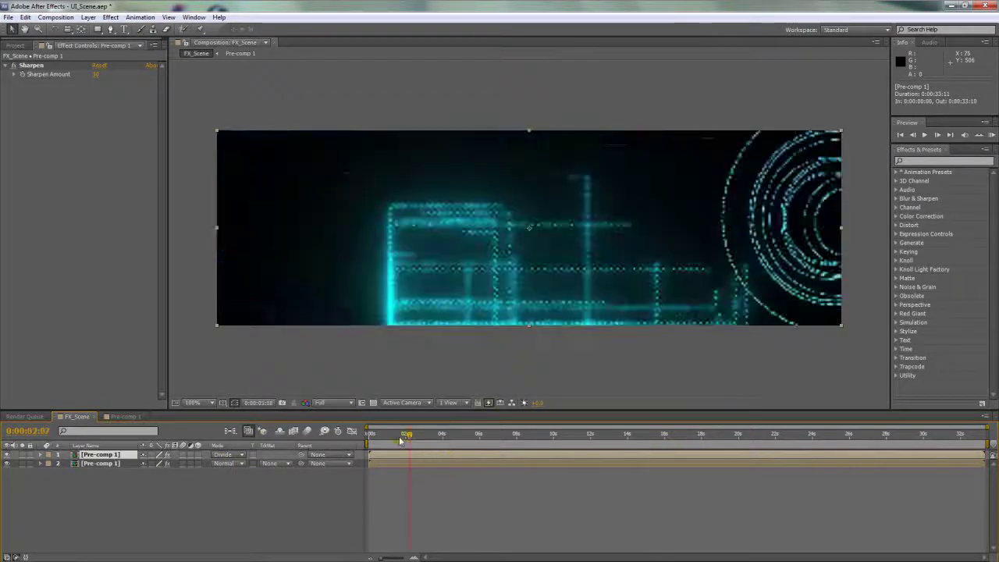
{"action": "left_click", "coordinate": [133, 464], "text": "shift"}
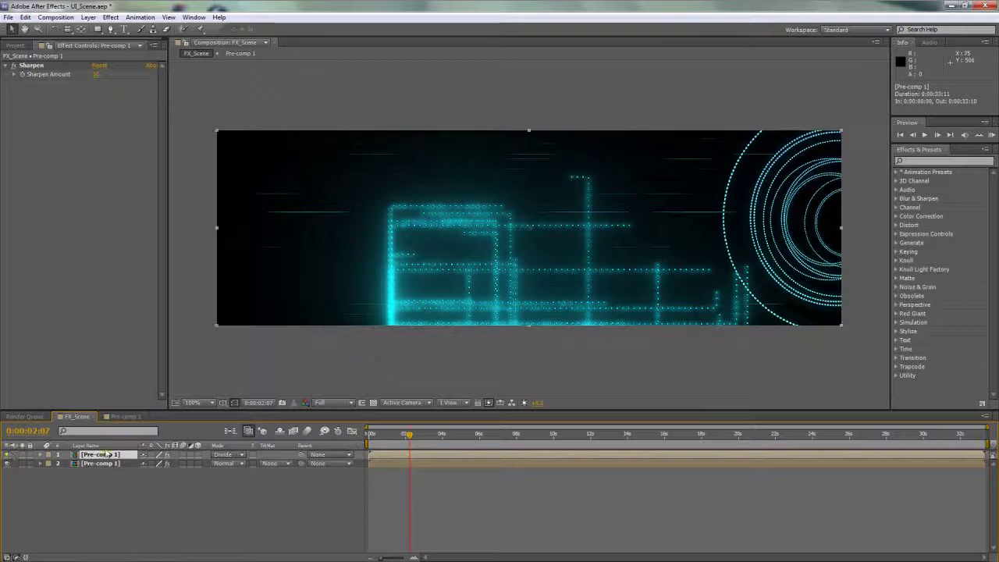
{"action": "left_click", "coordinate": [40, 455]}
{"action": "left_click_drag", "start_coordinate": [143, 523], "coordinate": [267, 506]}
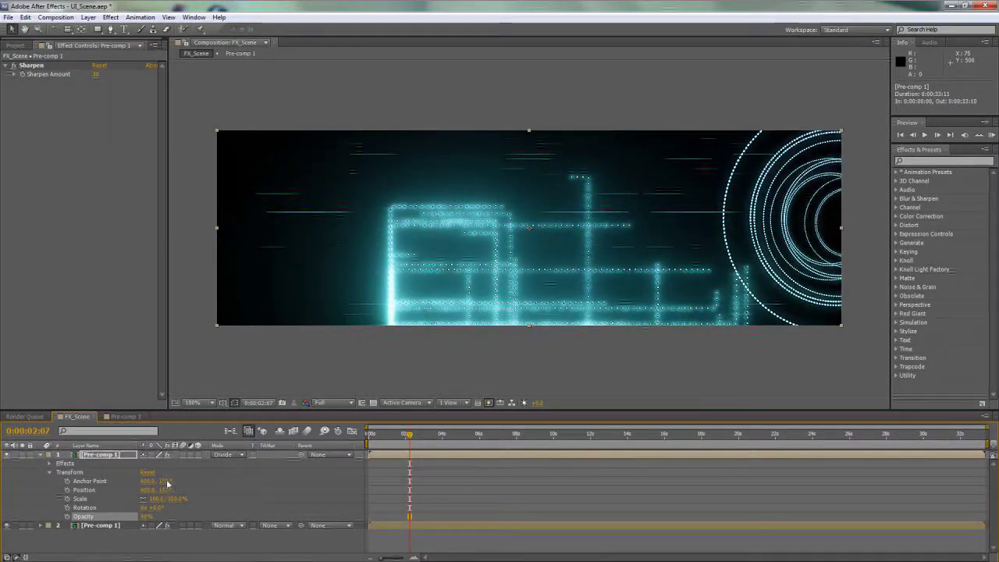
{"action": "left_click", "coordinate": [41, 456]}
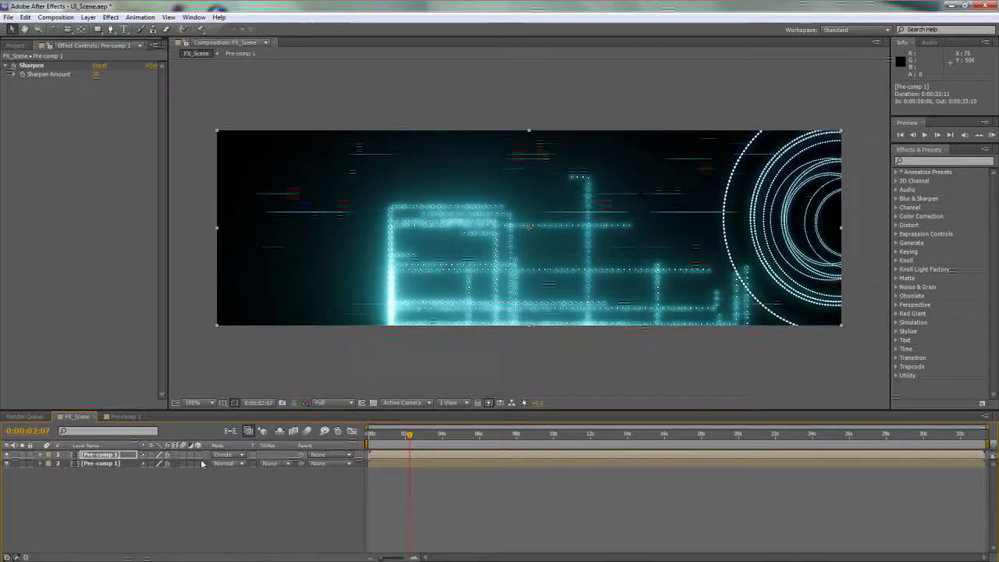
Set the top layer's blending back to Overlay and preview frames from 0:00:09:09 onward.
{"action": "left_click_drag", "start_coordinate": [434, 438], "coordinate": [541, 437]}
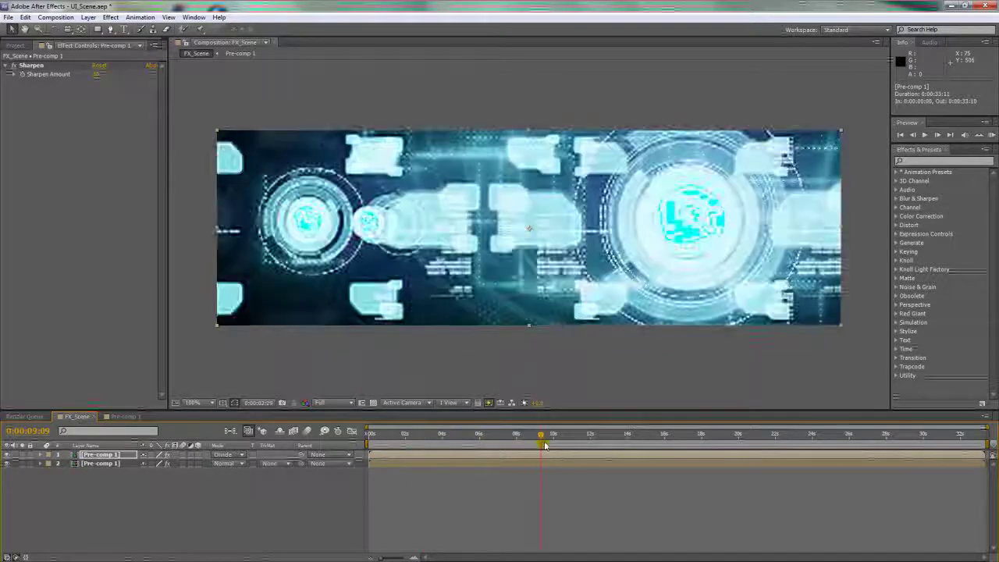
{"action": "left_click", "coordinate": [226, 455]}
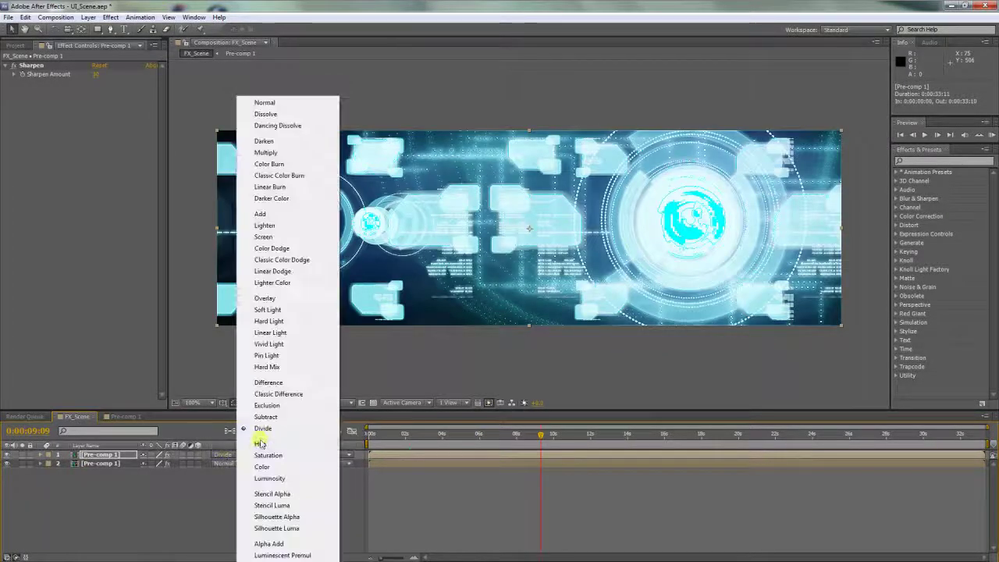
{"action": "left_click", "coordinate": [279, 301]}
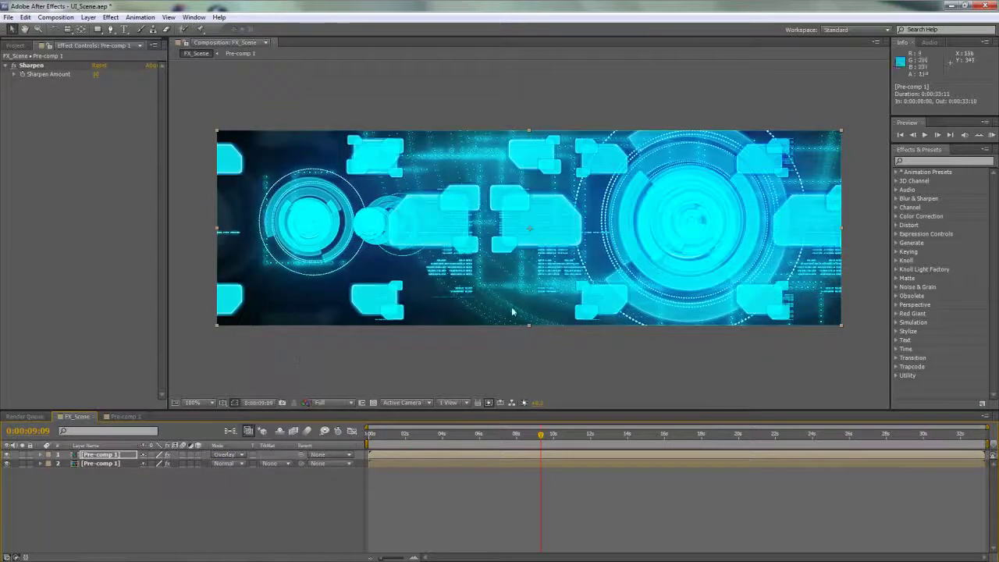
{"action": "left_click_drag", "start_coordinate": [542, 435], "coordinate": [575, 437]}
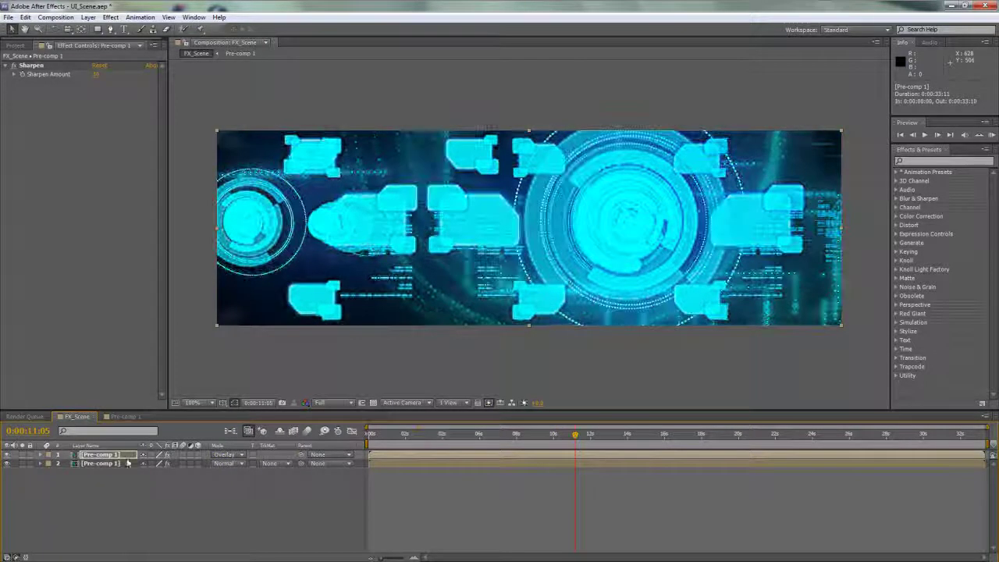
Toggle the top Pre-comp 1 layer repeatedly to compare the composite with and without it.
{"action": "left_click", "coordinate": [7, 454]}
{"action": "left_click", "coordinate": [7, 454]}
{"action": "left_click", "coordinate": [7, 455]}
{"action": "left_click", "coordinate": [8, 455]}
Lower the Overlay layer's opacity to about 25% and check frames up to 0:00:23:09.
{"action": "left_click", "coordinate": [41, 455]}
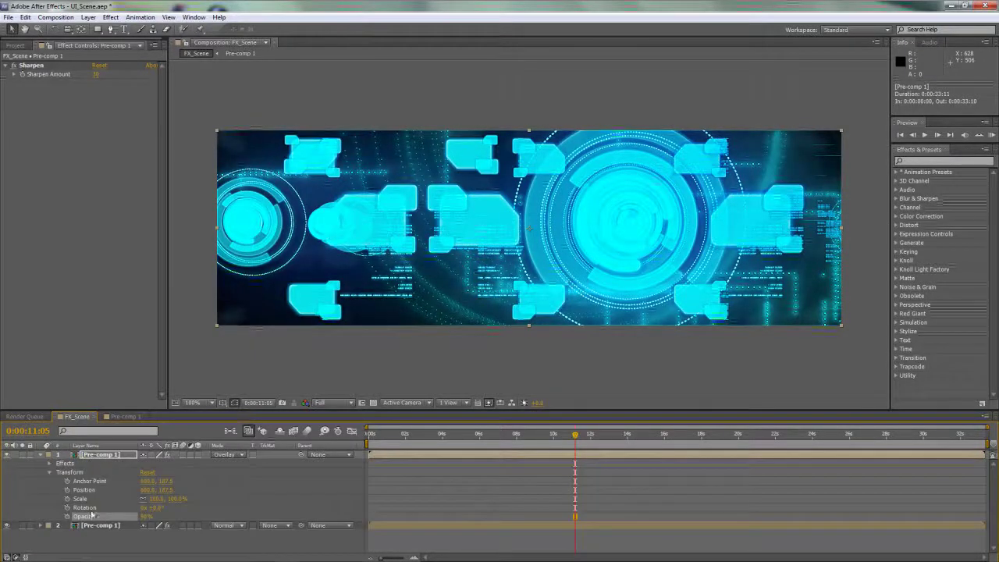
{"action": "mouse_move", "coordinate": [146, 519]}
{"action": "left_mouse_down"}
{"action": "mouse_move", "coordinate": [110, 521]}
{"action": "mouse_move", "coordinate": [133, 520]}
{"action": "left_mouse_up"}
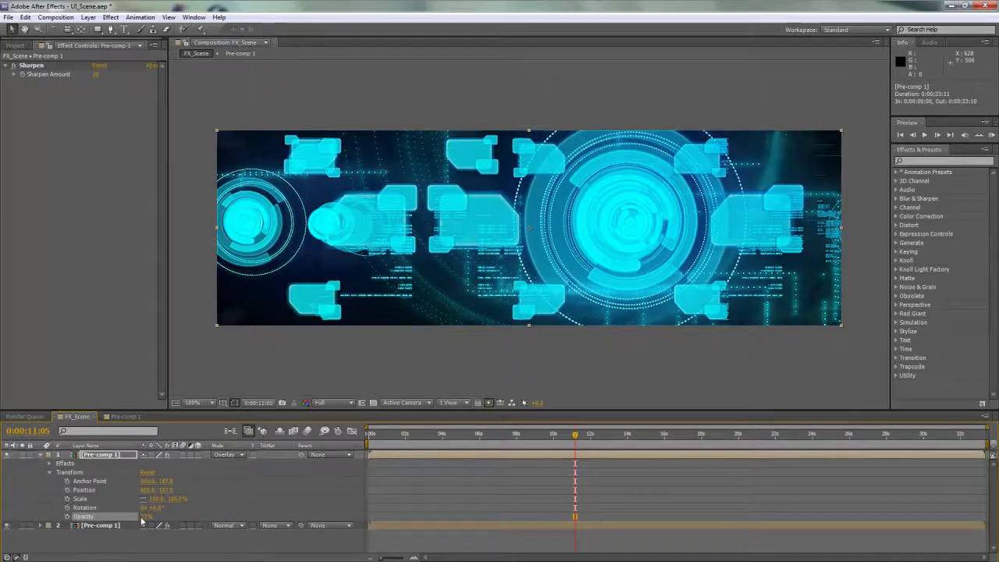
{"action": "left_click_drag", "start_coordinate": [477, 436], "coordinate": [754, 440]}
{"action": "left_click", "coordinate": [799, 440]}
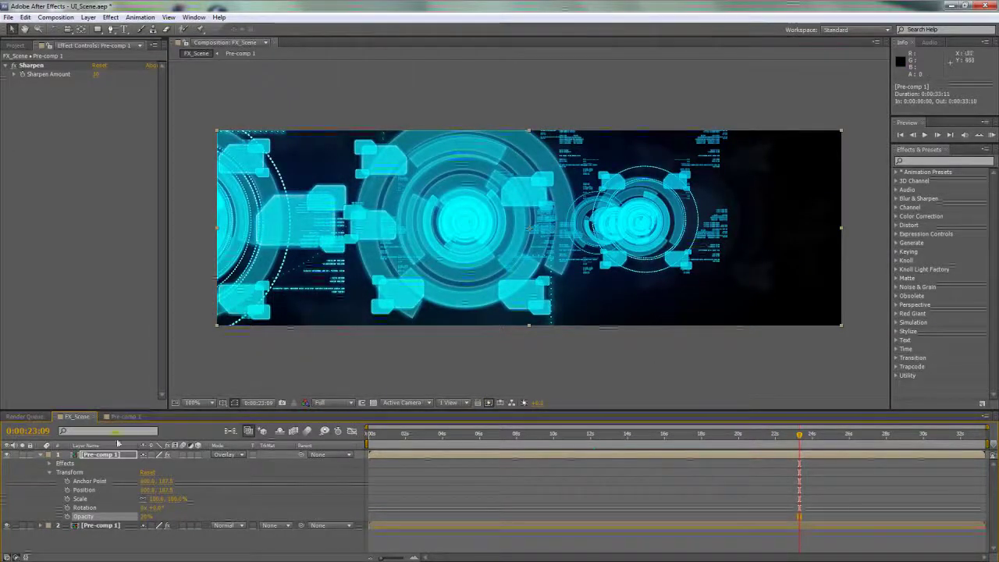
{"action": "left_click", "coordinate": [43, 455]}
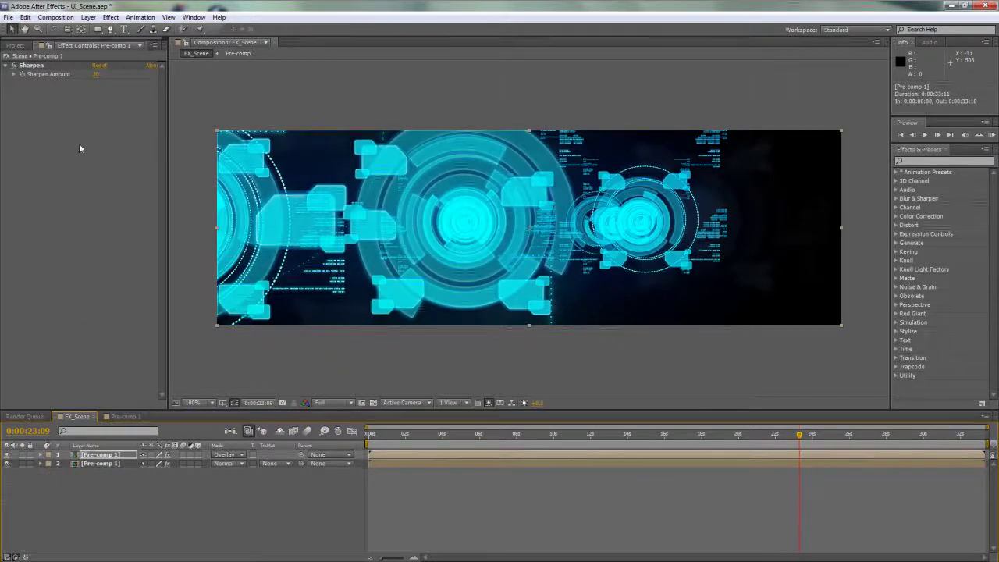
Rename the lower Pre-comp 1 layer to 'Master Render'.
{"action": "left_click", "coordinate": [103, 466]}
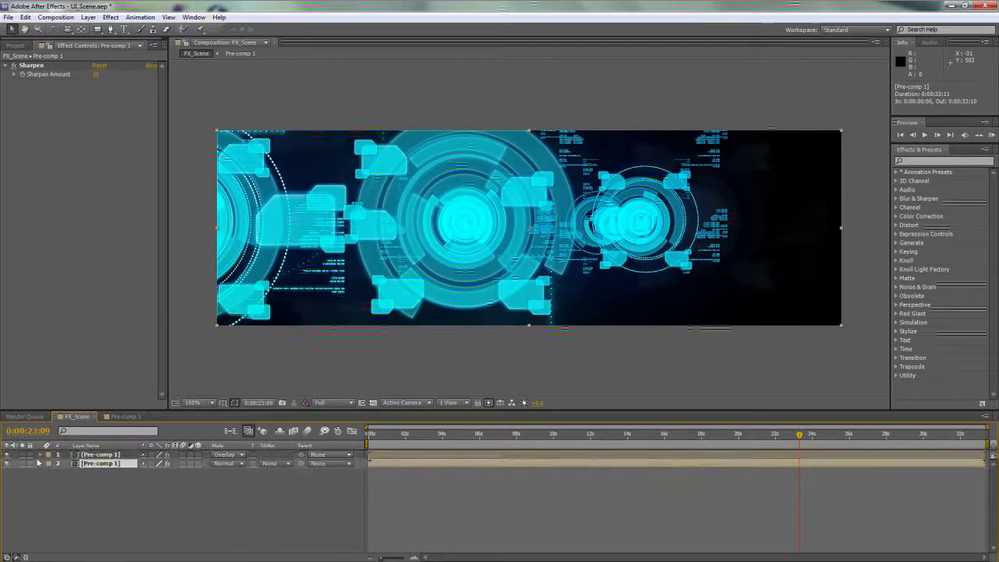
{"action": "left_click", "coordinate": [8, 464]}
{"action": "left_click", "coordinate": [7, 465]}
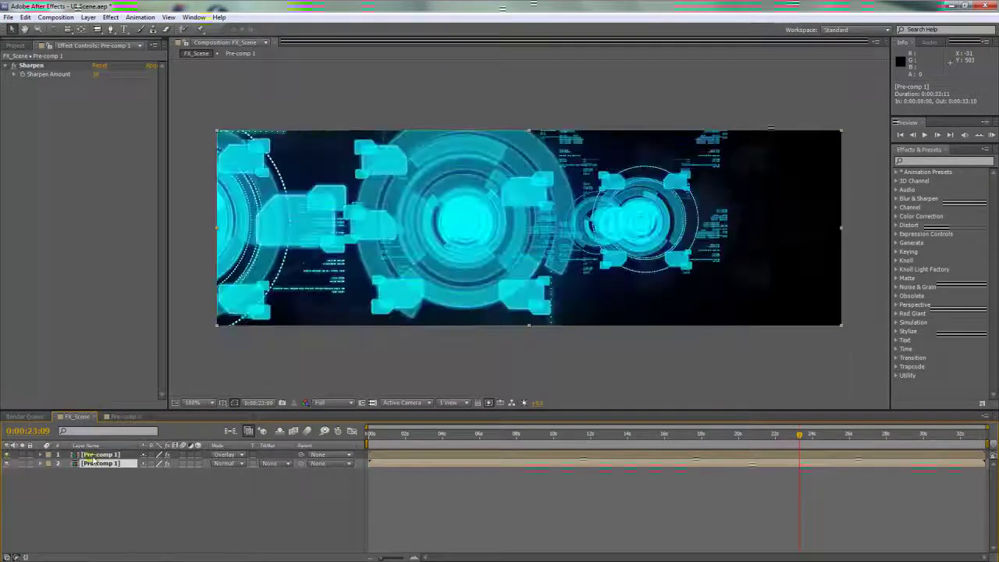
{"action": "key", "text": "Return"}
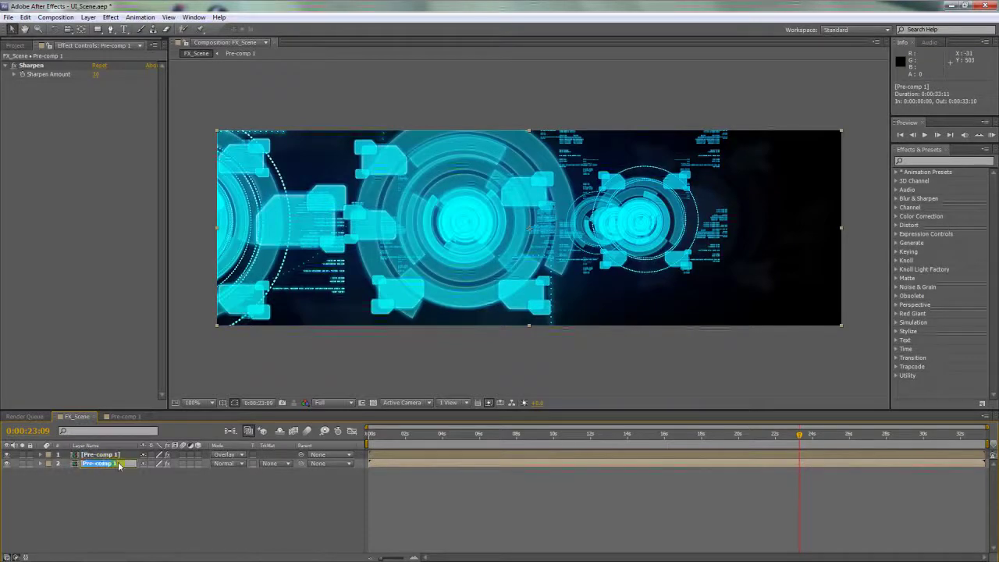
{"action": "key", "text": "Caps_Lock"}
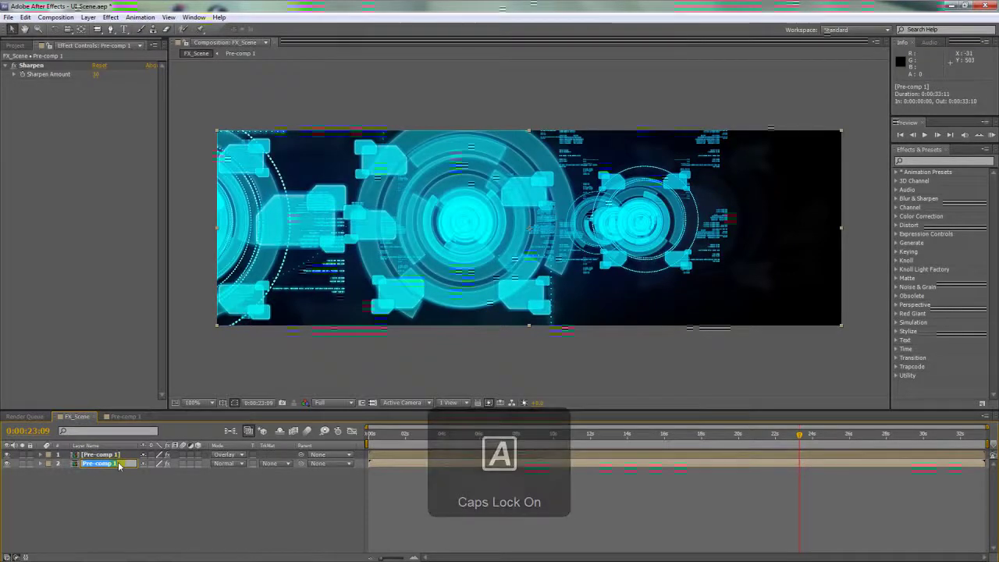
{"action": "key", "text": "Caps_Lock"}
{"action": "type", "text": "Master"}
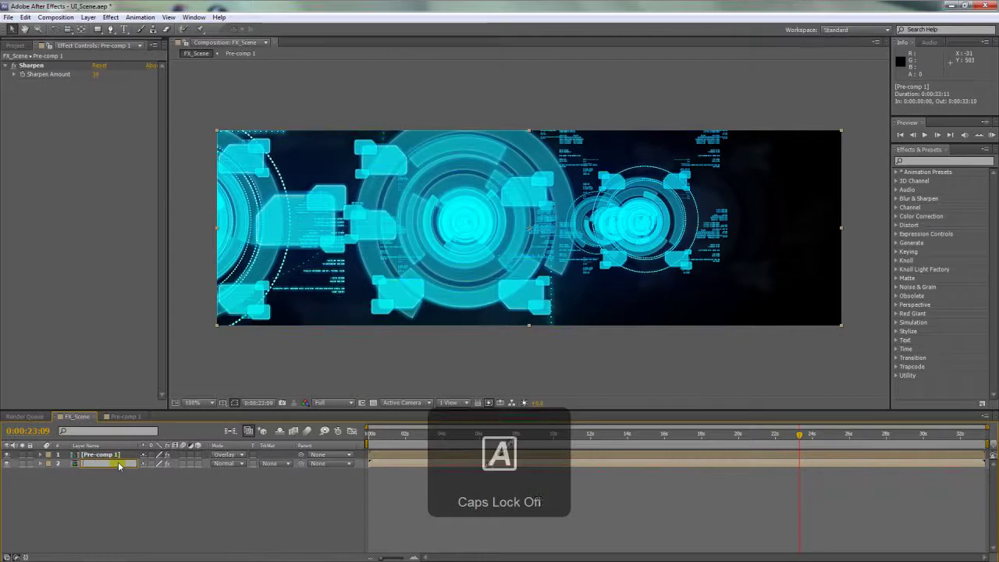
{"action": "key", "text": "Return"}
{"action": "key", "text": "Return"}
{"action": "key", "text": "Caps_Lock"}
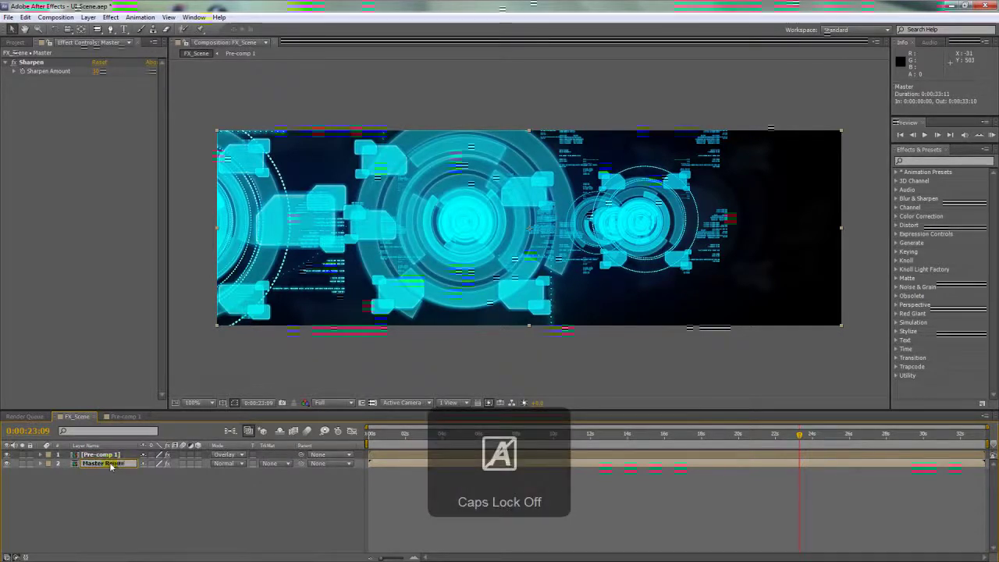
{"action": "type", "text": "der"}
{"action": "key", "text": "Return"}
Rename the top Pre-comp 1 layer to 'Master Render Adjustment'.
{"action": "left_click", "coordinate": [107, 456]}
{"action": "key", "text": "Return"}
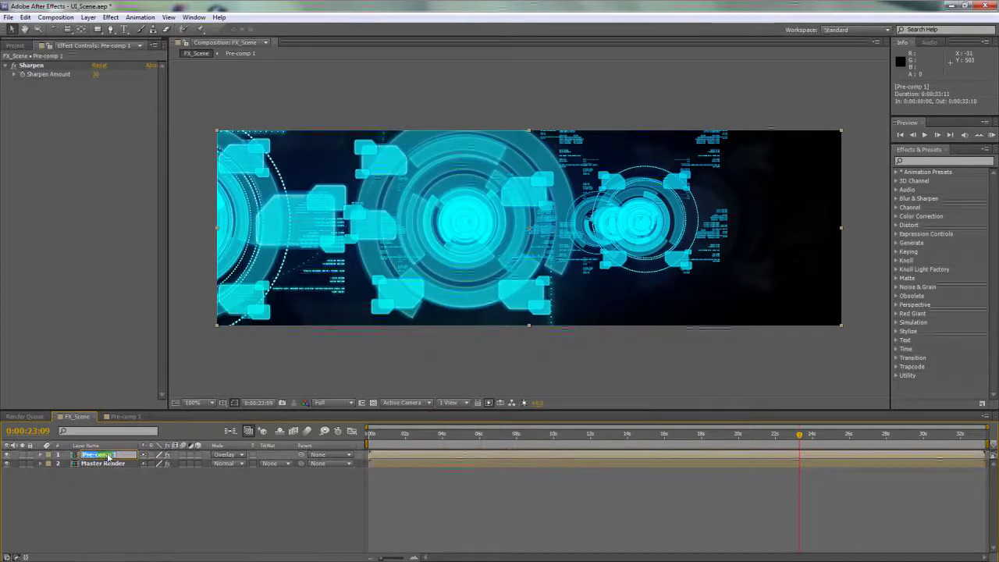
{"action": "key", "text": "Caps_Lock"}
{"action": "type", "text": "Master"}
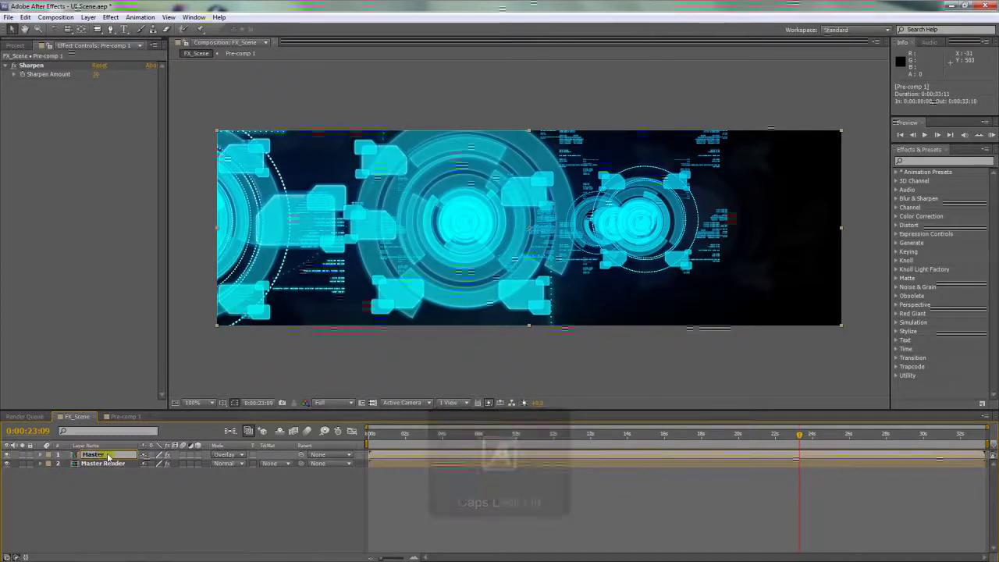
{"action": "type", "text": " Render Adjustment"}
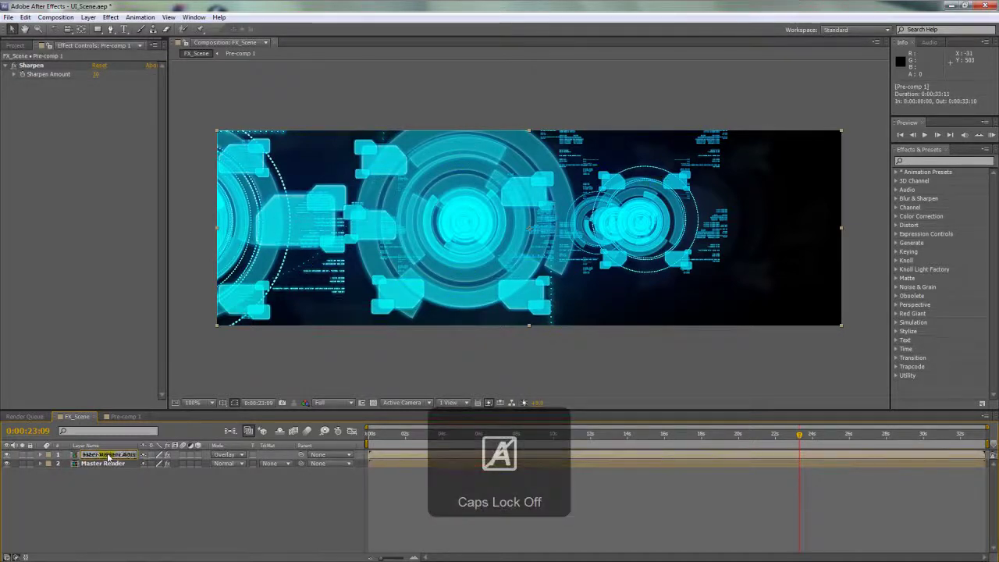
{"action": "key", "text": "Return"}
{"action": "key", "text": "Tab"}
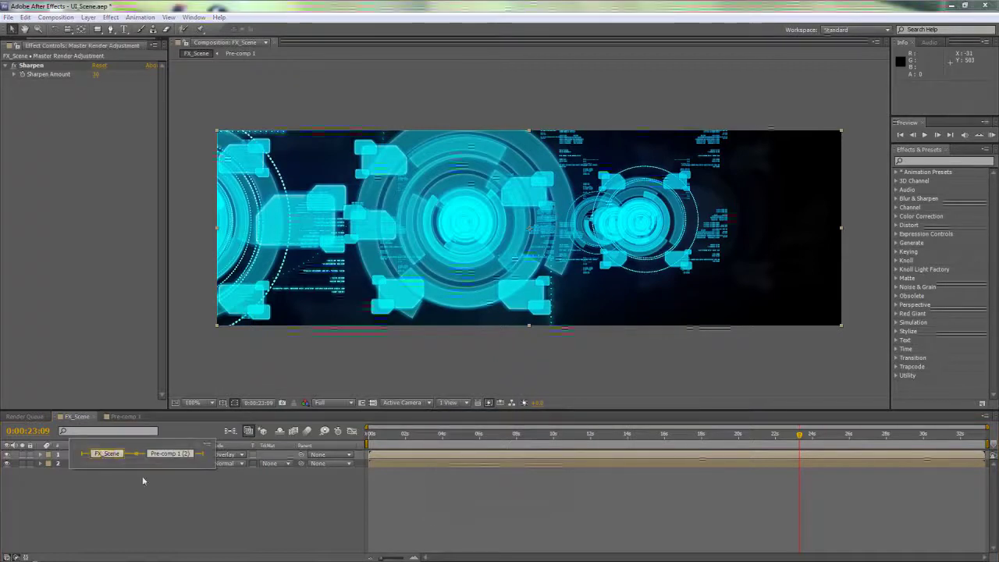
Compare the composite with Master Render Adjustment off and on, then return to about 0:00:09:07.
{"action": "left_click", "coordinate": [112, 478]}
{"action": "left_click", "coordinate": [105, 455]}
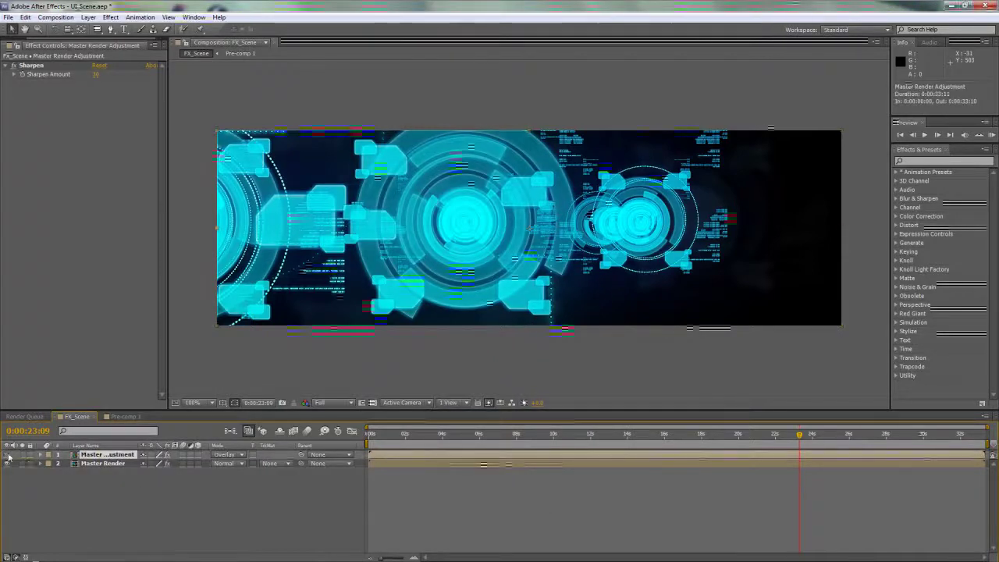
{"action": "left_click", "coordinate": [8, 455]}
{"action": "left_click", "coordinate": [8, 454]}
{"action": "left_click", "coordinate": [539, 435]}
{"action": "left_click_drag", "start_coordinate": [558, 442], "coordinate": [847, 438]}
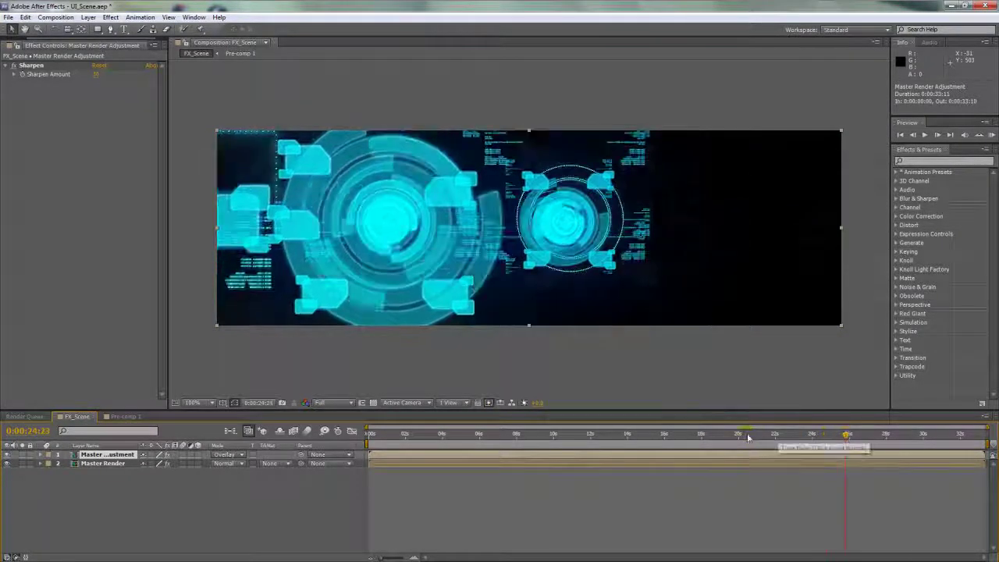
{"action": "left_click", "coordinate": [748, 437]}
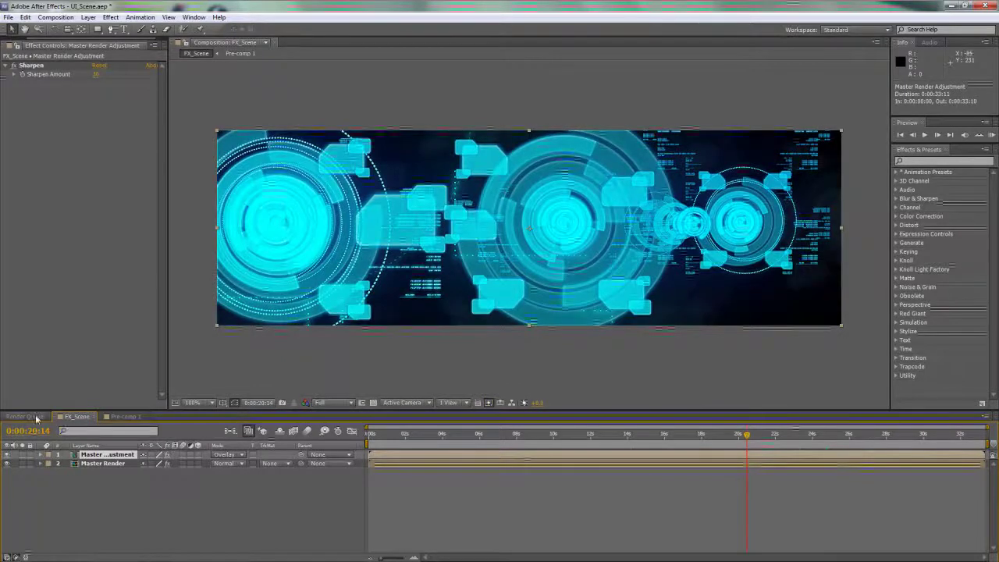
{"action": "left_click", "coordinate": [70, 418]}
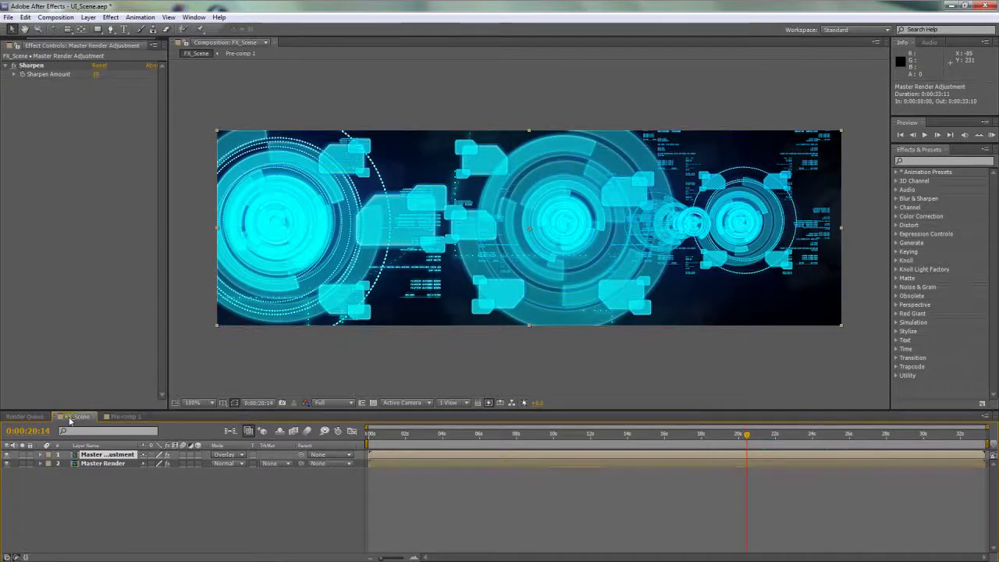
{"action": "left_click", "coordinate": [56, 17]}
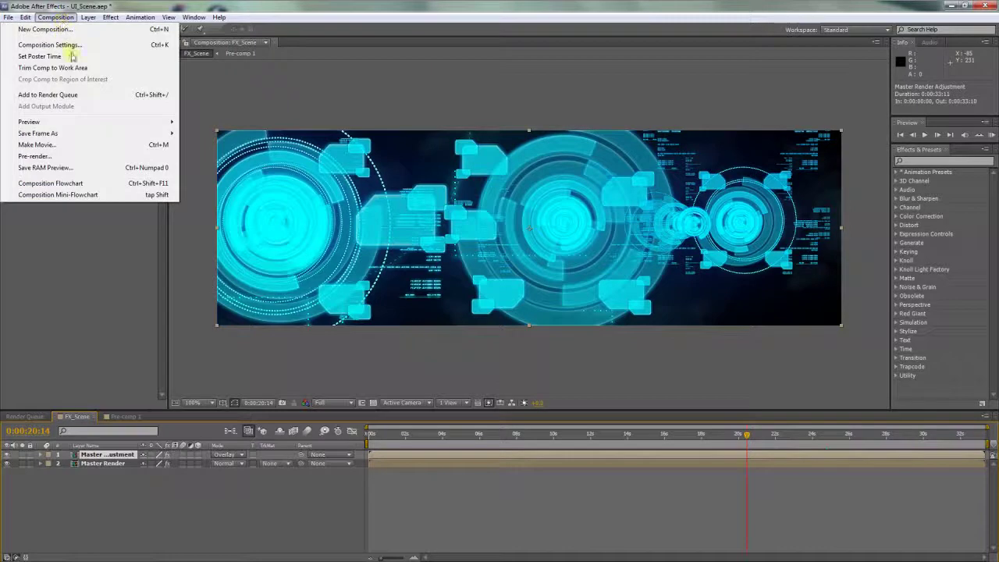
Add FX_Scene to the Render Queue with Best quality and Full resolution render settings.
{"action": "left_click", "coordinate": [70, 96]}
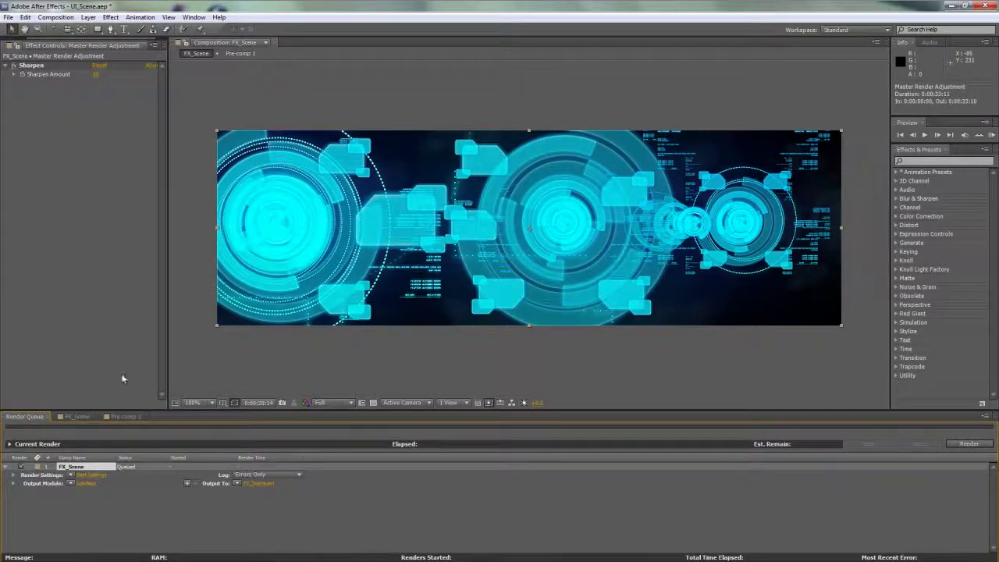
{"action": "left_click", "coordinate": [88, 475]}
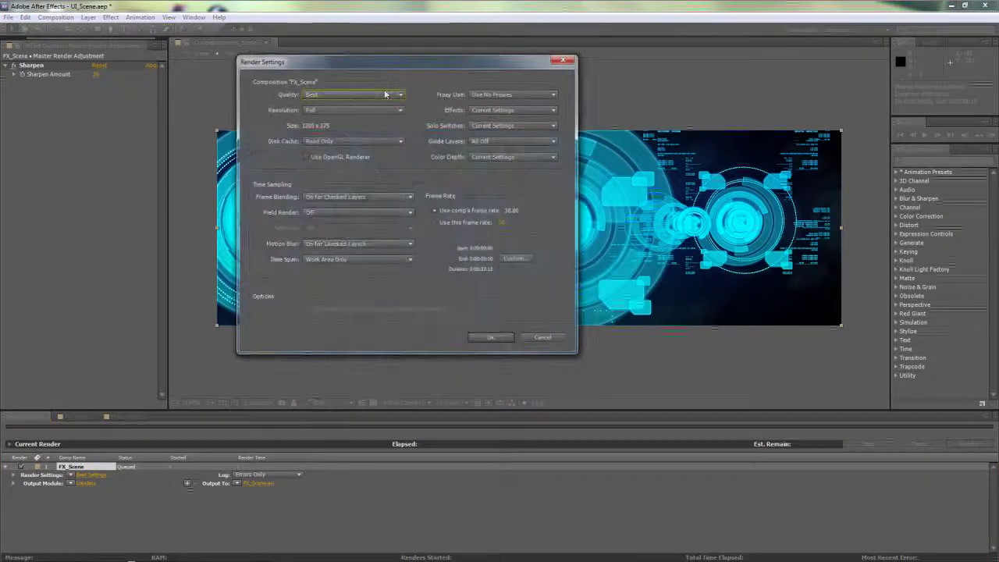
{"action": "left_click", "coordinate": [368, 95]}
{"action": "left_click", "coordinate": [368, 95]}
{"action": "left_click", "coordinate": [361, 111]}
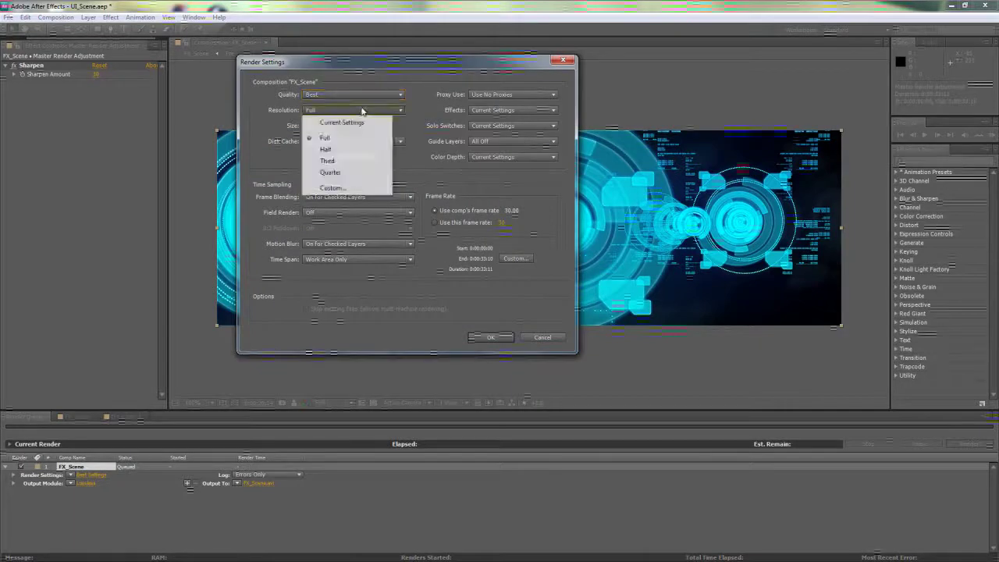
{"action": "left_click", "coordinate": [326, 139]}
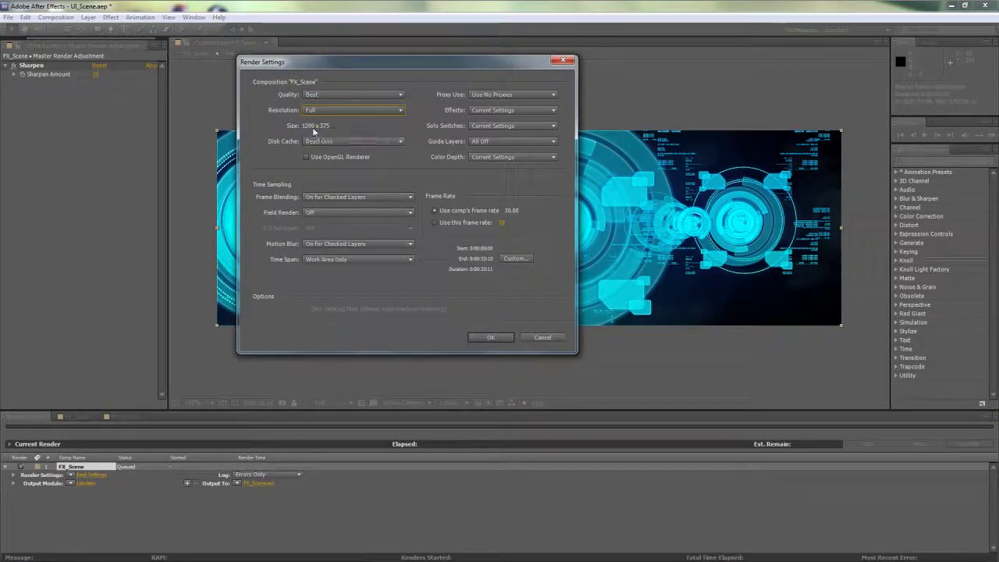
{"action": "left_click", "coordinate": [491, 337]}
{"action": "left_click", "coordinate": [83, 484]}
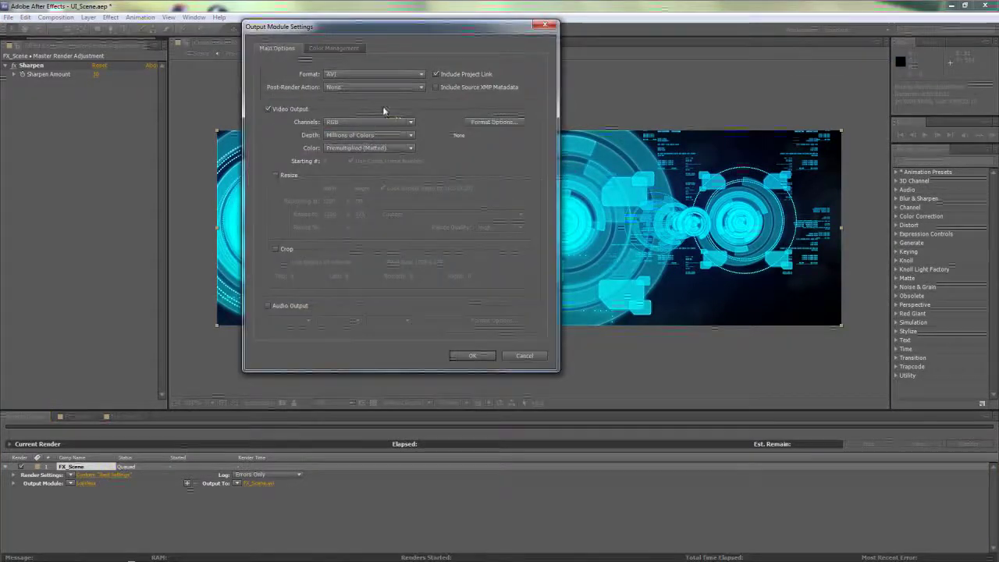
Set the FX_Scene output module to QuickTime format with the H.264 codec.
{"action": "left_click", "coordinate": [367, 78]}
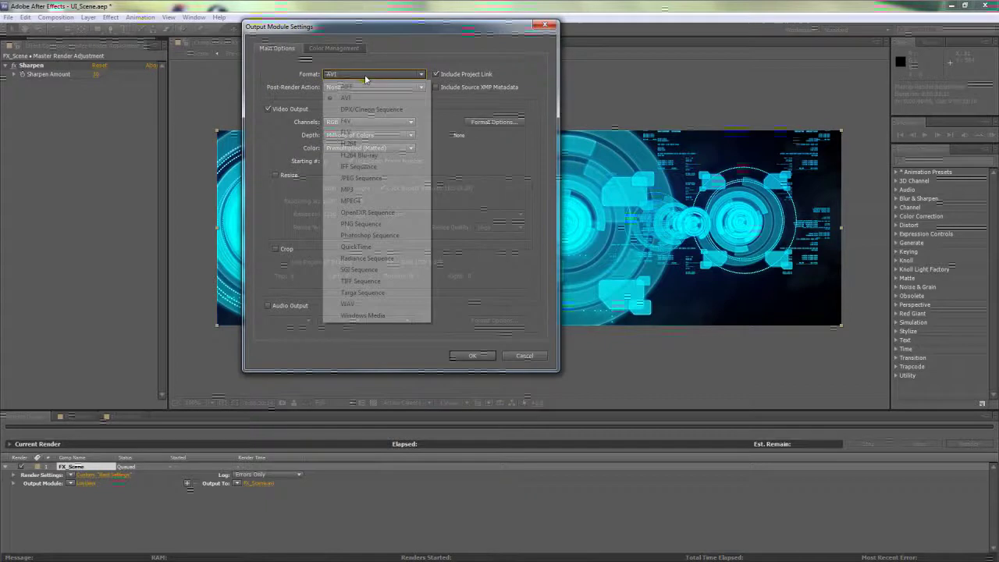
{"action": "left_click", "coordinate": [372, 249]}
{"action": "left_click", "coordinate": [484, 121]}
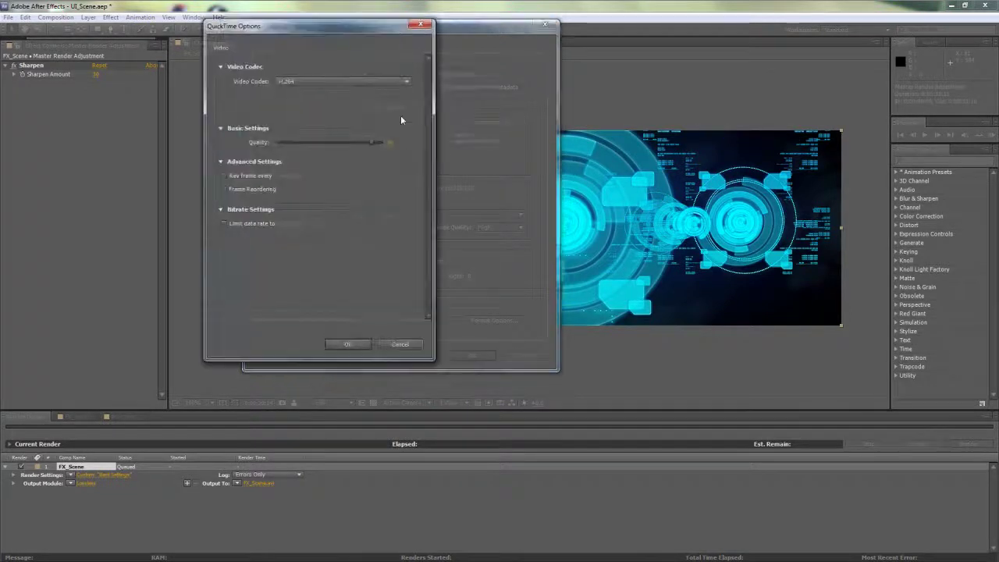
{"action": "left_click", "coordinate": [304, 82]}
{"action": "left_click", "coordinate": [320, 65]}
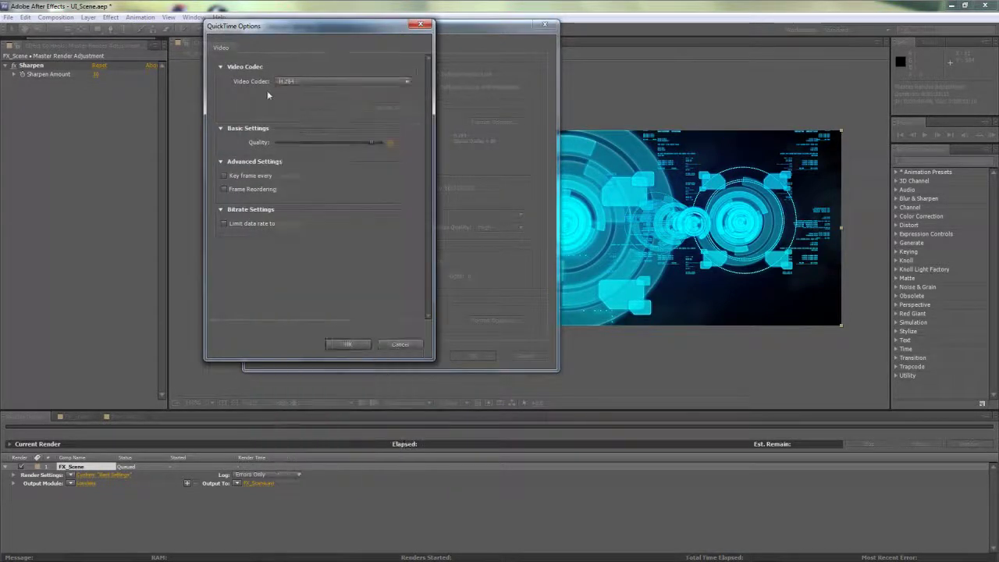
{"action": "left_click", "coordinate": [347, 346]}
{"action": "left_click", "coordinate": [473, 355]}
Name the output file FX_Scene_2.mov by adding _2 before the extension.
{"action": "left_click", "coordinate": [260, 483]}
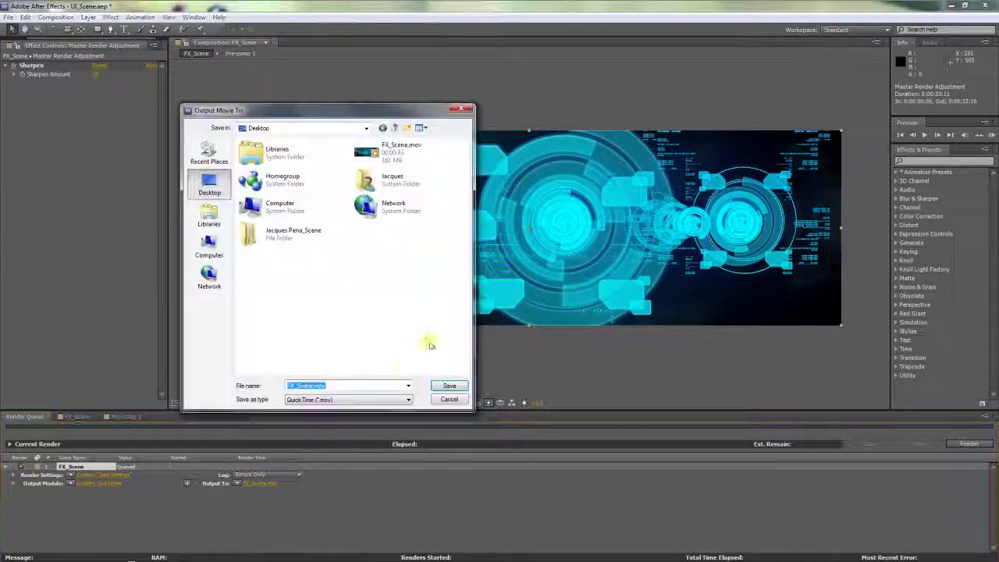
{"action": "left_click", "coordinate": [315, 386]}
{"action": "type", "text": "_2"}
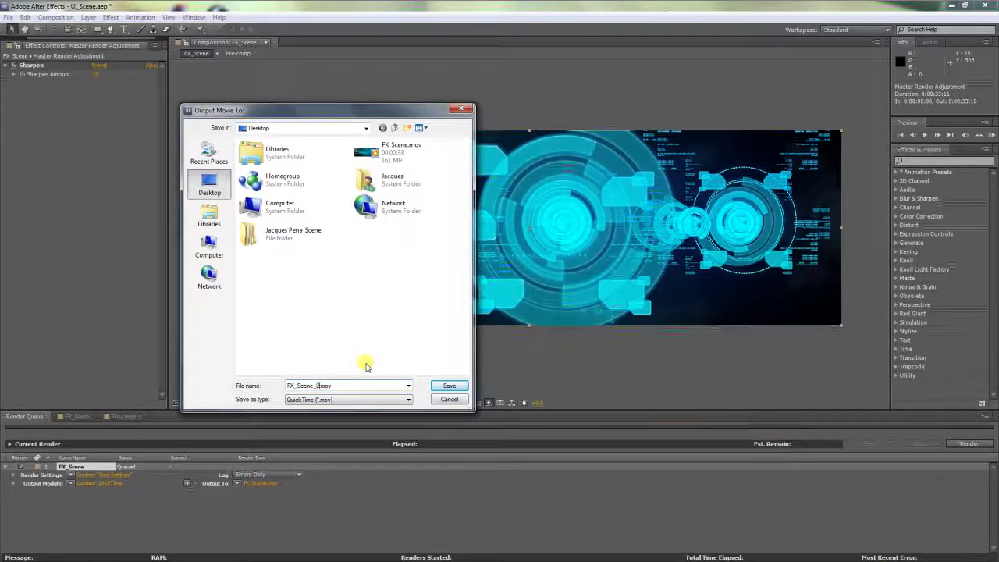
{"action": "key", "text": "Return"}
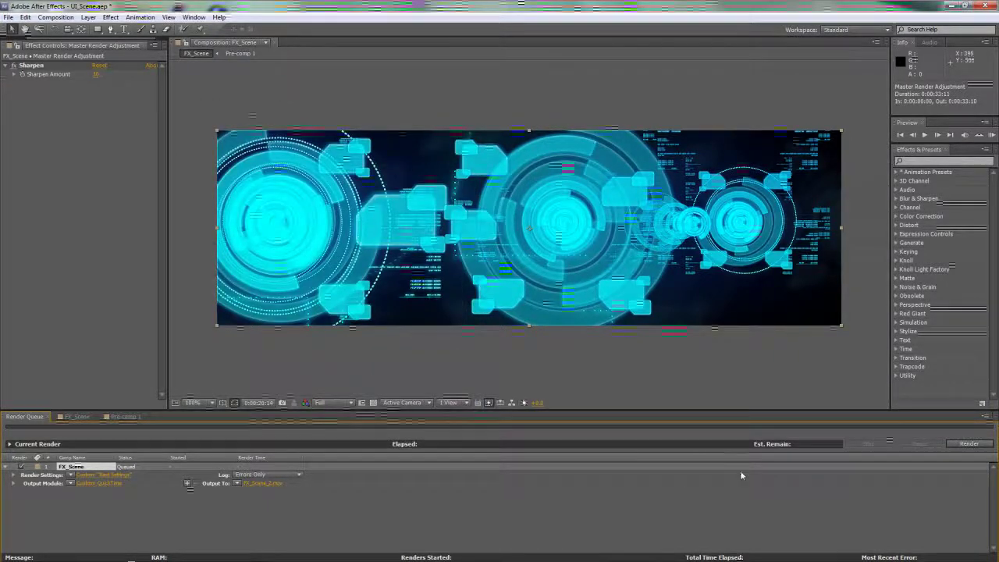
Render FX_Scene, toggling Caps Lock to suspend viewer refresh during most of the render.
{"action": "left_click", "coordinate": [967, 444]}
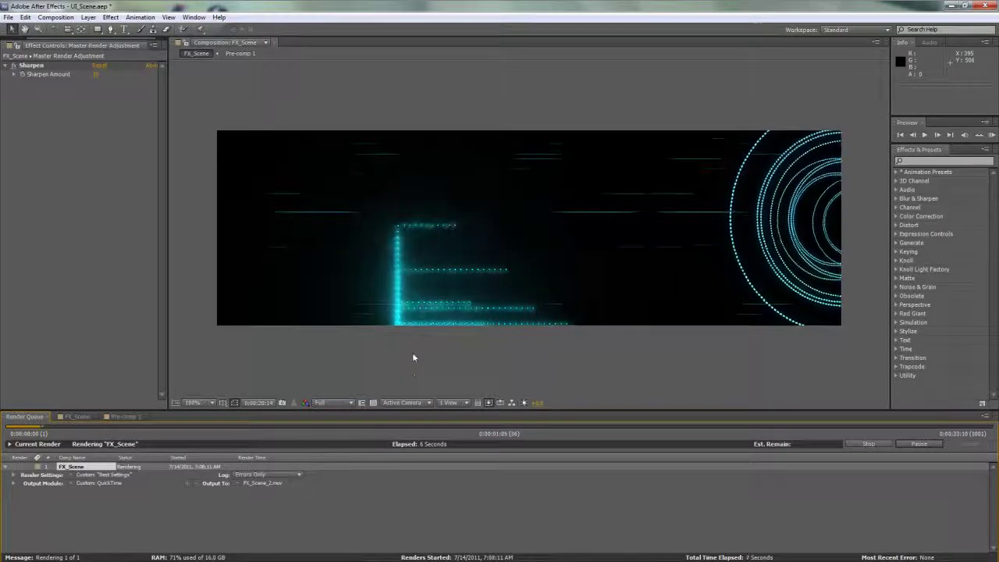
{"action": "key", "text": "Caps_Lock"}
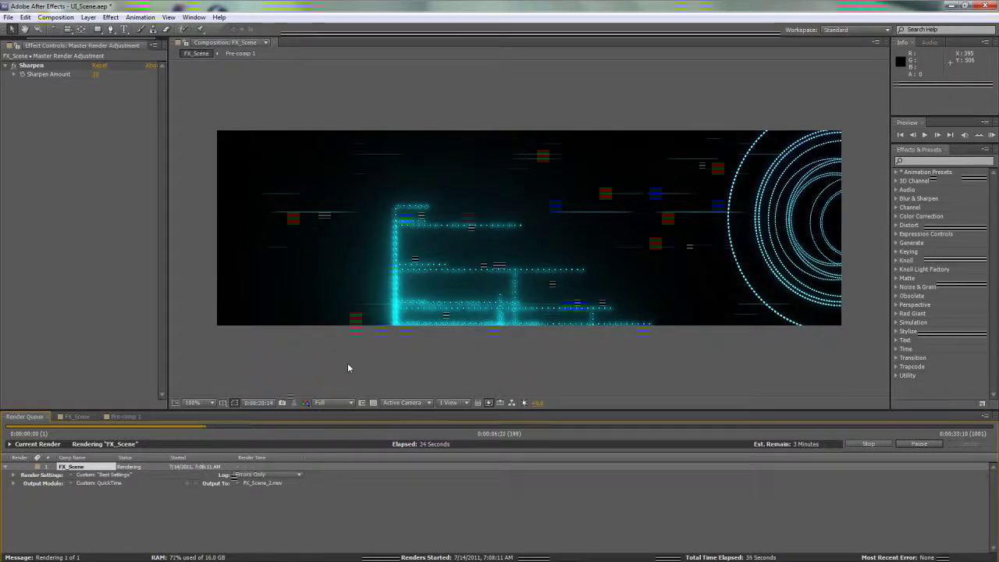
{"action": "key", "text": "Caps_Lock"}
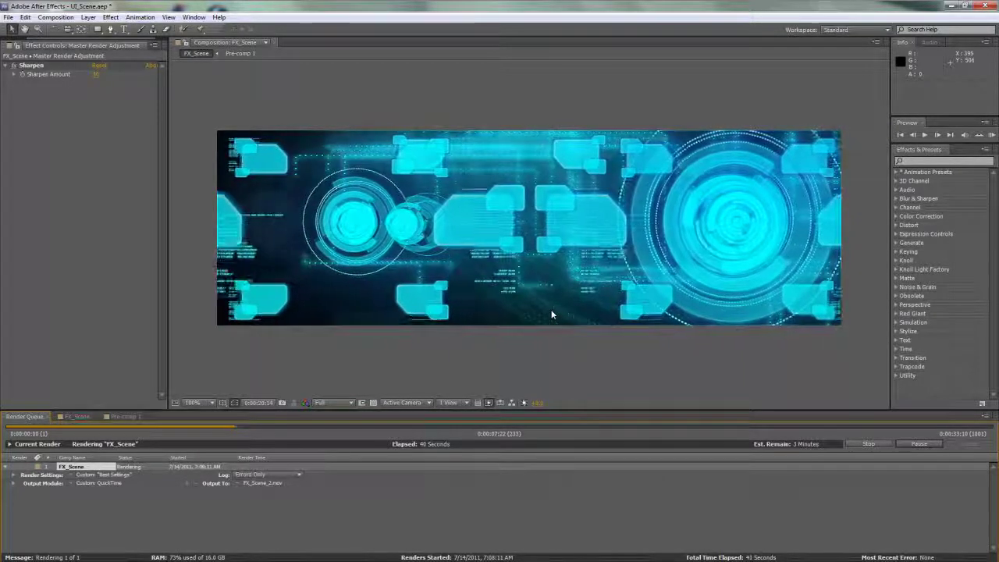
{"action": "key", "text": "Caps_Lock"}
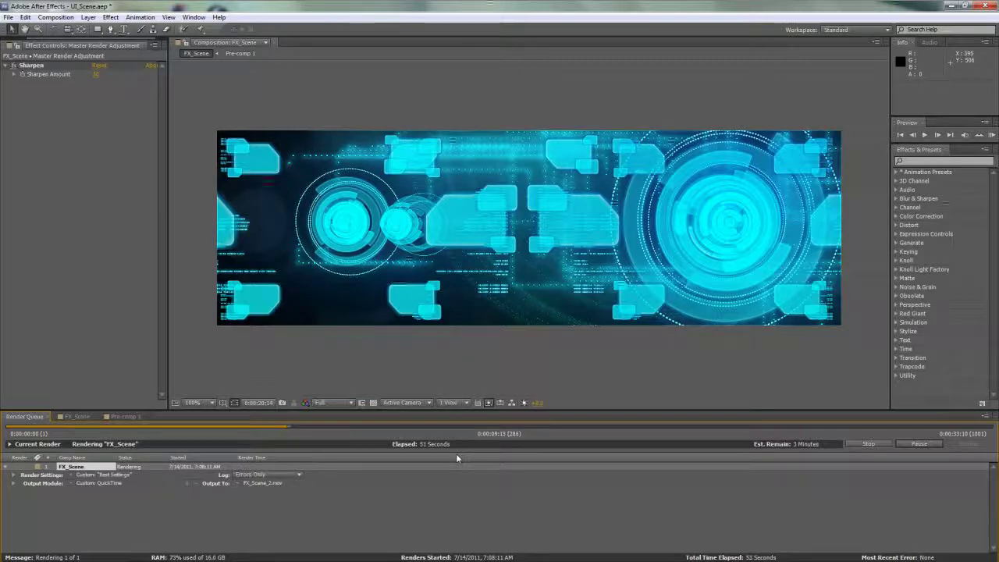
{"action": "key", "text": "Caps_Lock"}
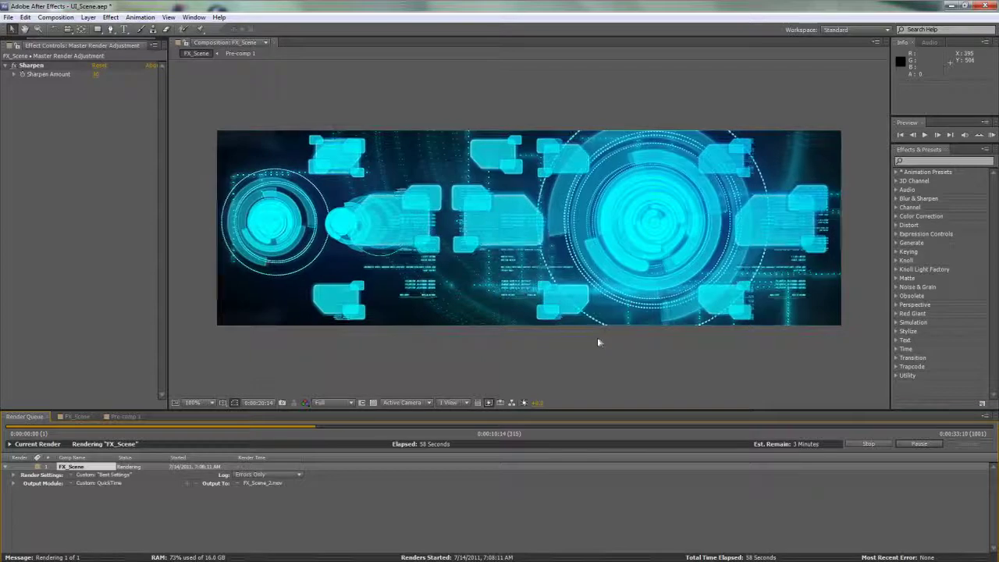
{"action": "key", "text": "Caps_Lock"}
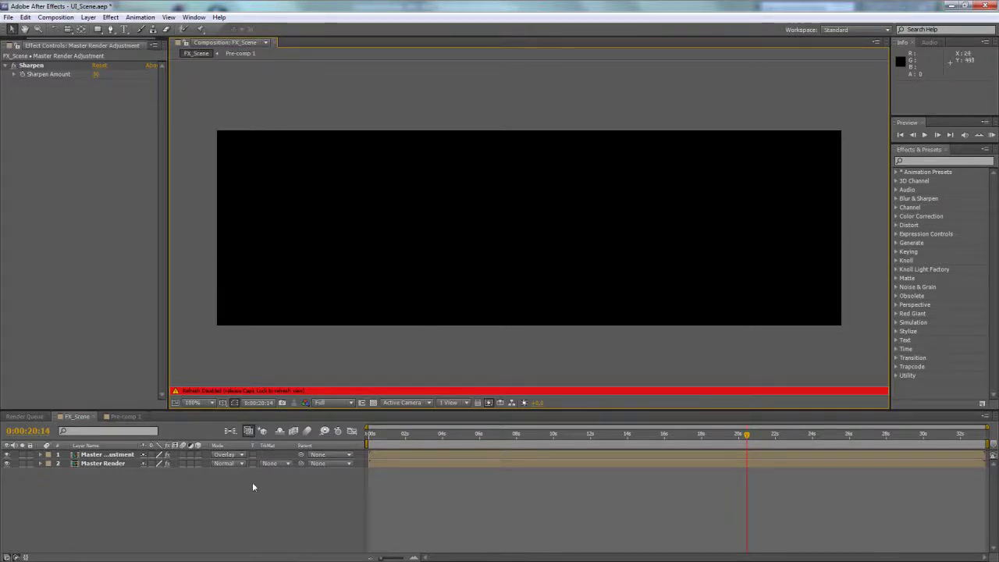
Open the finished FX_Scene_2 movie in QuickTime Player and move its window up and left.
{"action": "left_click", "coordinate": [27, 417]}
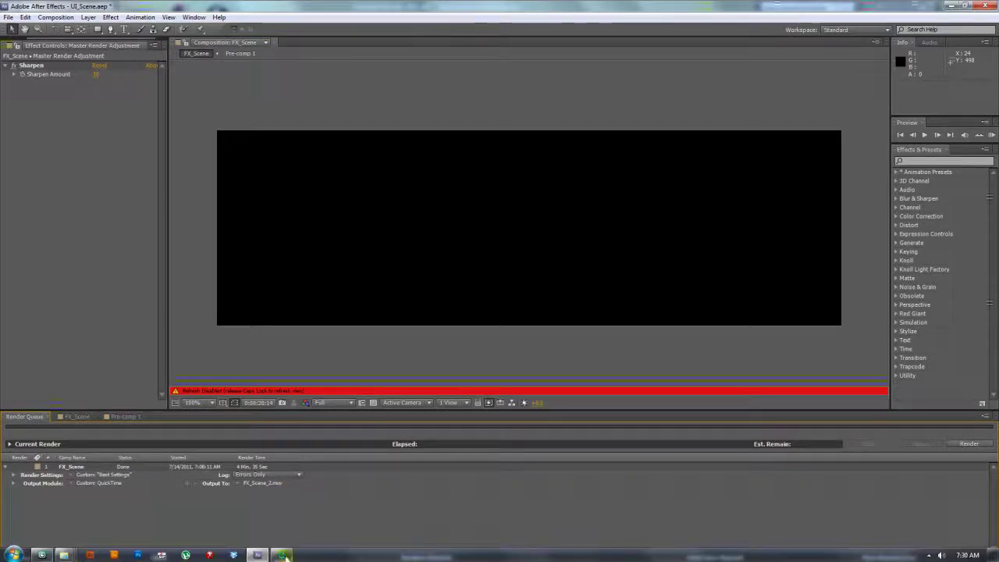
{"action": "left_click", "coordinate": [281, 558]}
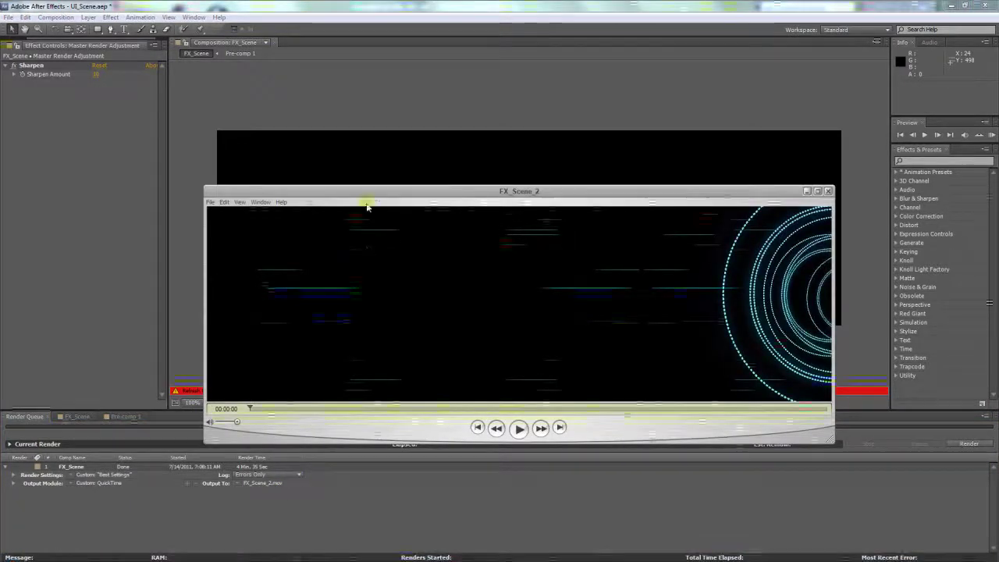
{"action": "left_click_drag", "start_coordinate": [375, 195], "coordinate": [338, 177]}
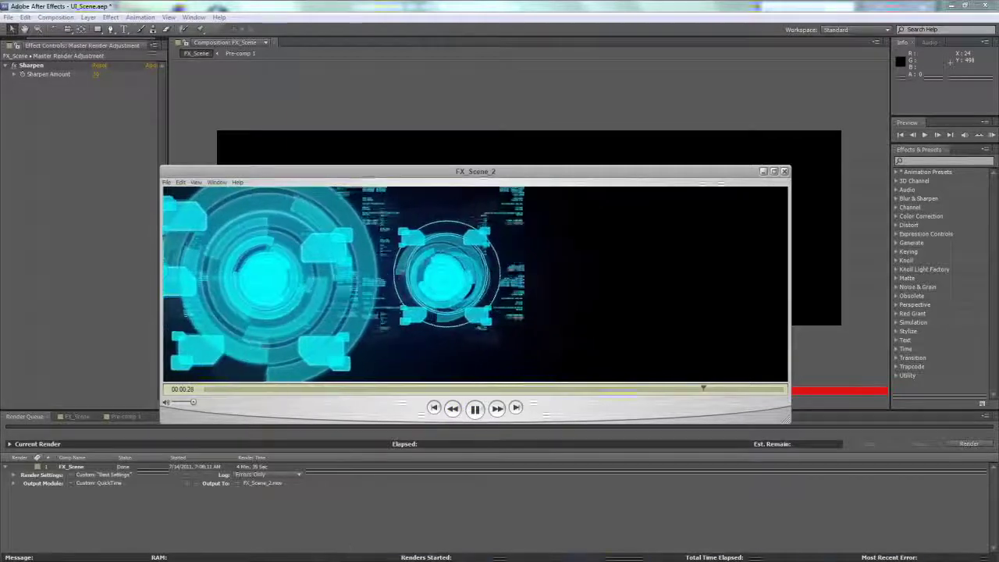
Switch to 3ds Max, go to frame 644, and orbit around the cyan circle cards.
{"action": "key", "text": "alt+Tab"}
{"action": "key", "text": "alt+Tab"}
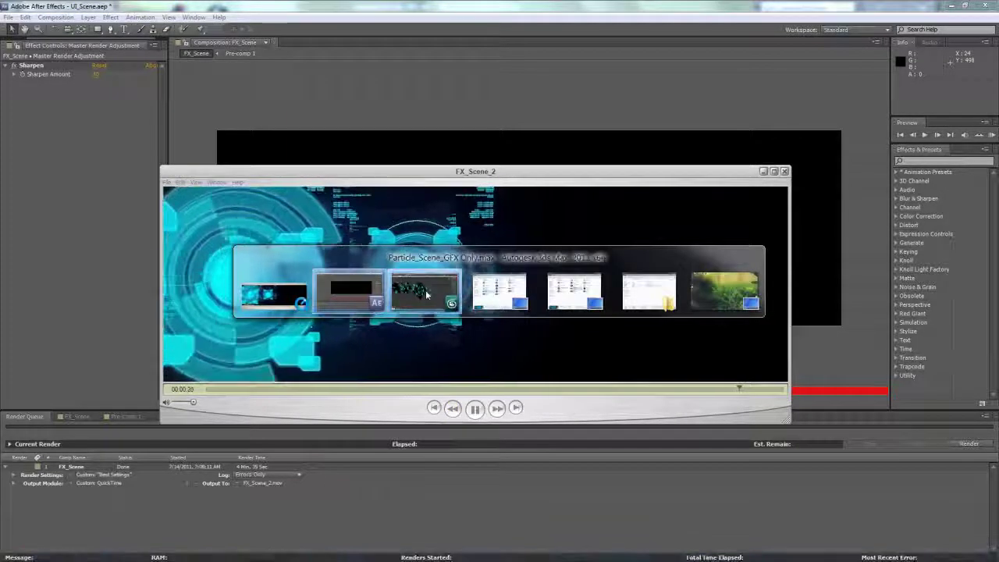
{"action": "left_click_drag", "start_coordinate": [467, 324], "coordinate": [320, 371]}
{"action": "left_click_drag", "start_coordinate": [222, 518], "coordinate": [164, 522]}
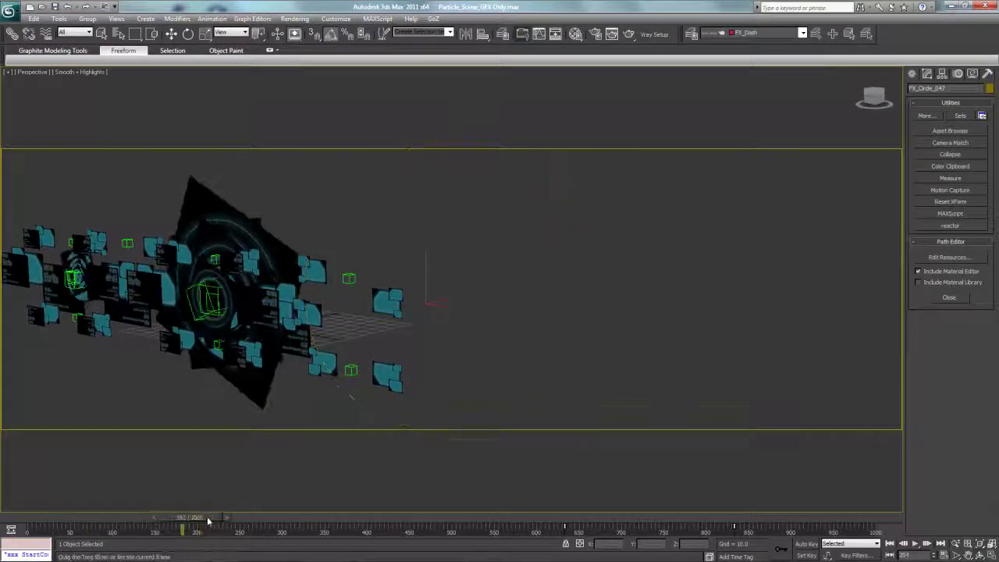
{"action": "left_click_drag", "start_coordinate": [422, 521], "coordinate": [573, 521]}
{"action": "mouse_move", "coordinate": [468, 324]}
{"action": "left_mouse_down"}
{"action": "mouse_move", "coordinate": [520, 333]}
{"action": "mouse_move", "coordinate": [473, 335]}
{"action": "mouse_move", "coordinate": [486, 330]}
{"action": "mouse_move", "coordinate": [480, 317]}
{"action": "mouse_move", "coordinate": [616, 321]}
{"action": "mouse_move", "coordinate": [458, 372]}
{"action": "mouse_move", "coordinate": [437, 350]}
{"action": "mouse_move", "coordinate": [445, 336]}
{"action": "mouse_move", "coordinate": [476, 371]}
{"action": "mouse_move", "coordinate": [455, 309]}
{"action": "mouse_move", "coordinate": [441, 344]}
{"action": "mouse_move", "coordinate": [454, 339]}
{"action": "mouse_move", "coordinate": [484, 355]}
{"action": "mouse_move", "coordinate": [446, 289]}
{"action": "mouse_move", "coordinate": [461, 336]}
{"action": "left_mouse_up"}
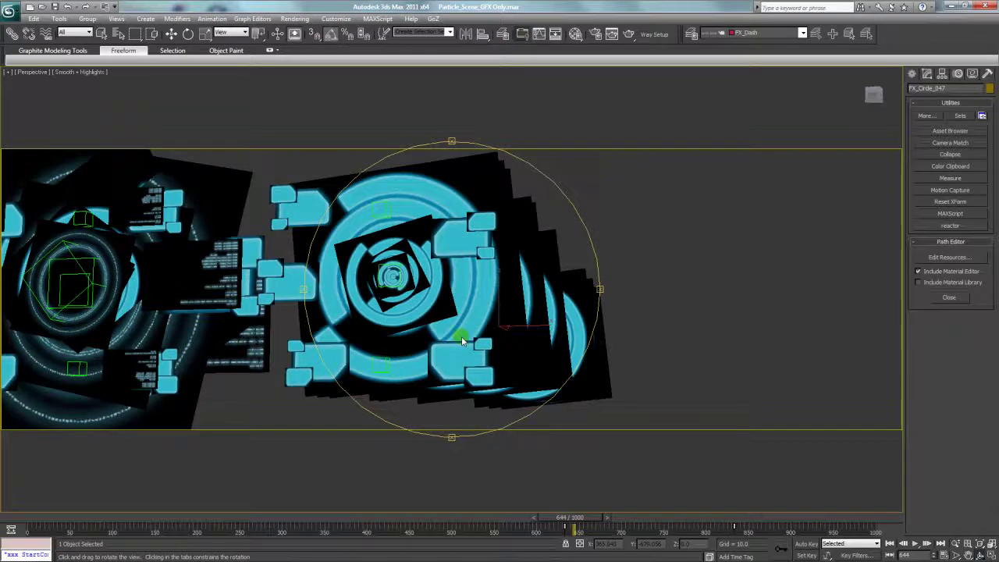
{"action": "left_click_drag", "start_coordinate": [466, 311], "coordinate": [440, 299]}
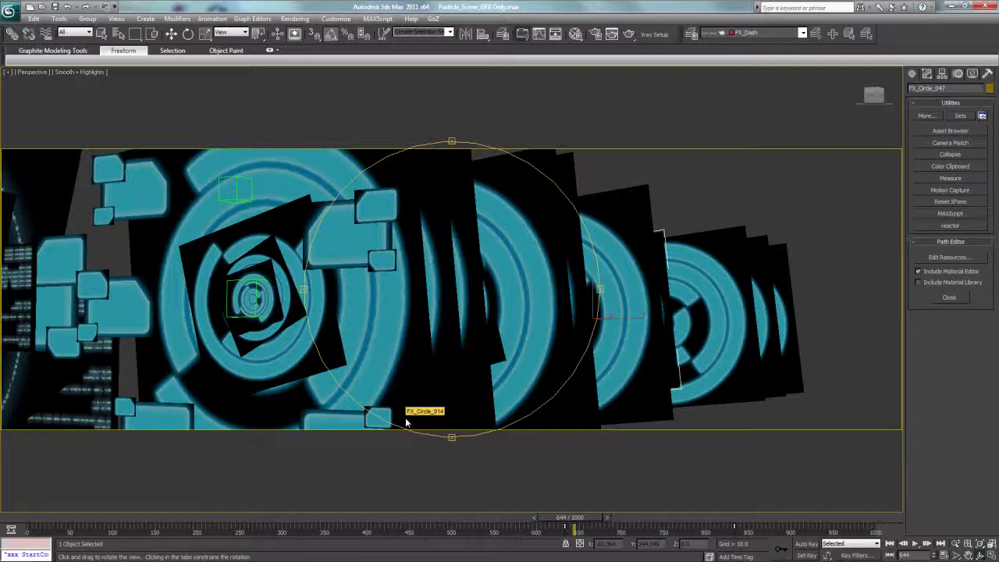
{"action": "left_click_drag", "start_coordinate": [413, 318], "coordinate": [370, 245]}
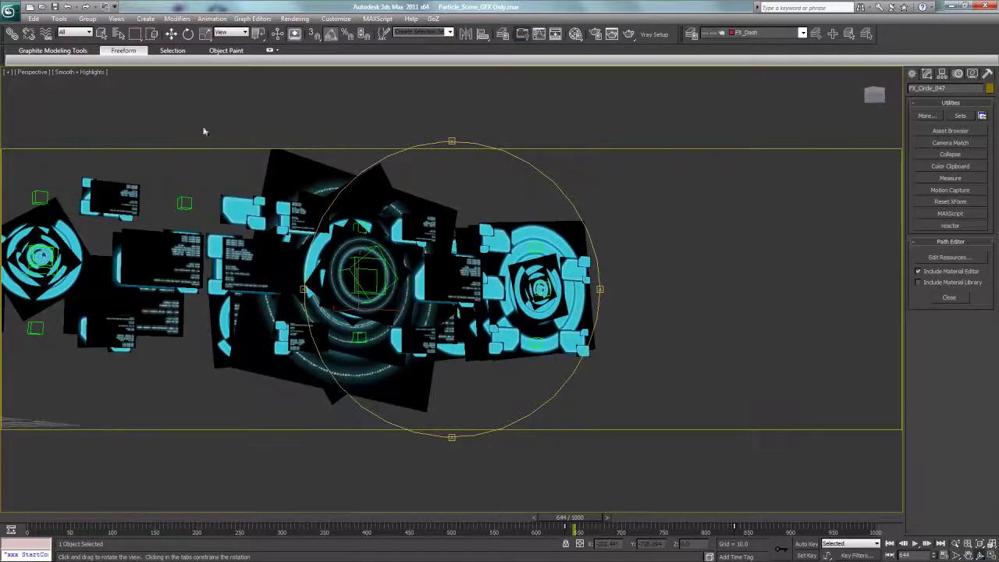
Open Particle_Scene_B.max from Recent Documents, discarding current changes and skipping the missing-files warning.
{"action": "left_click", "coordinate": [10, 11]}
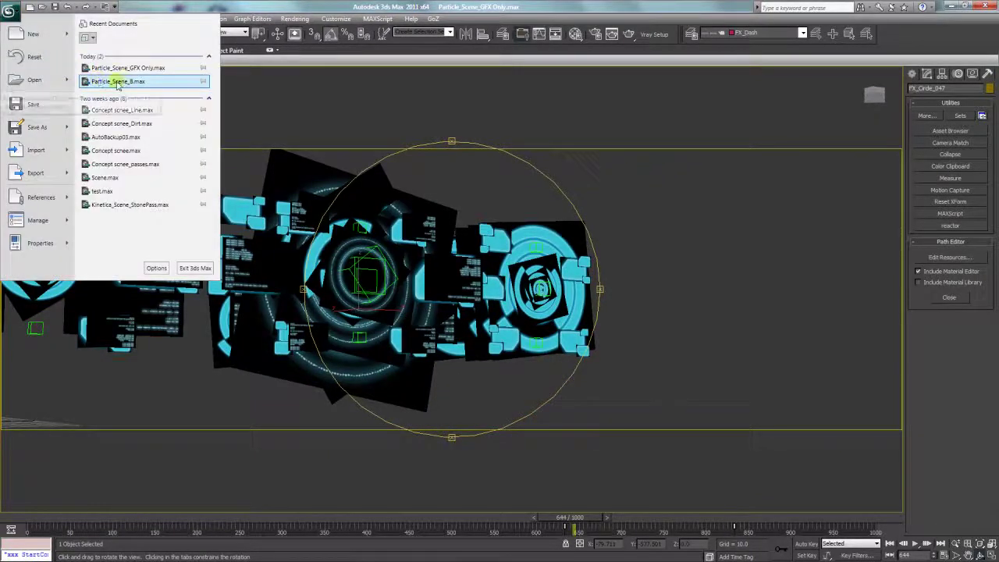
{"action": "left_click", "coordinate": [118, 83]}
{"action": "left_click", "coordinate": [507, 322]}
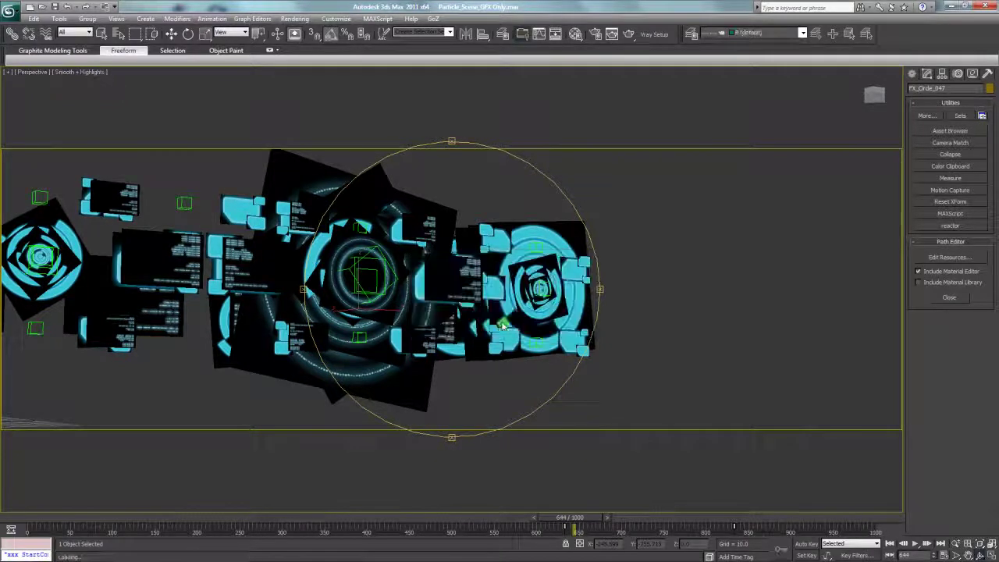
{"action": "left_click", "coordinate": [622, 377]}
In a zoomed-to-fit perspective view, move the circle shape right and down.
{"action": "left_click_drag", "start_coordinate": [30, 518], "coordinate": [404, 517]}
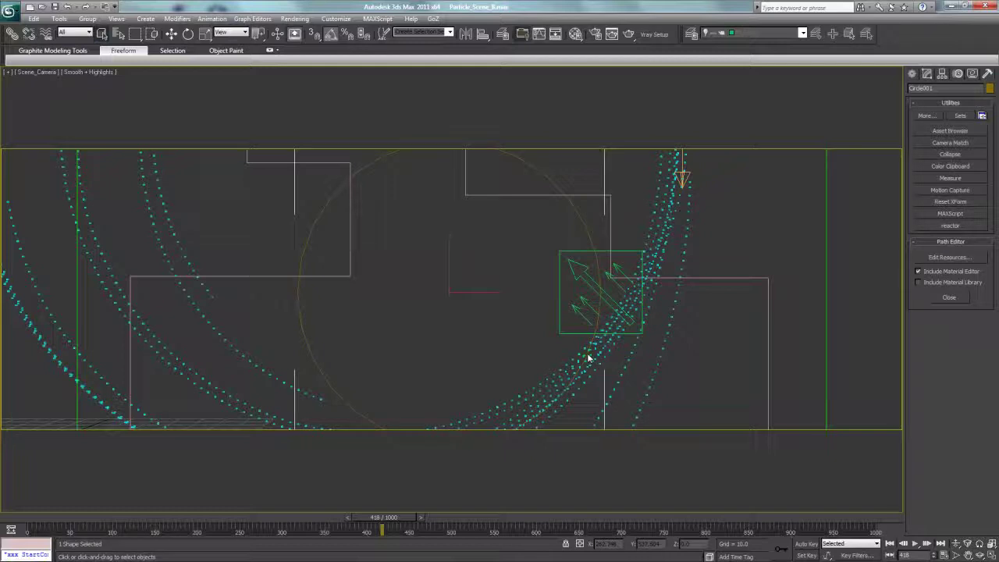
{"action": "key", "text": "p"}
{"action": "key", "text": "z"}
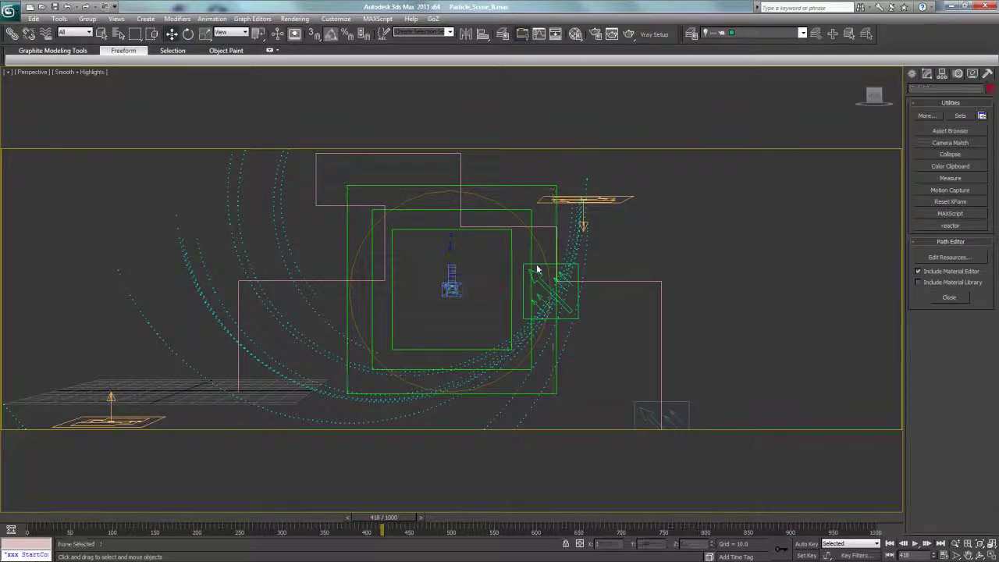
{"action": "left_click_drag", "start_coordinate": [480, 281], "coordinate": [461, 273]}
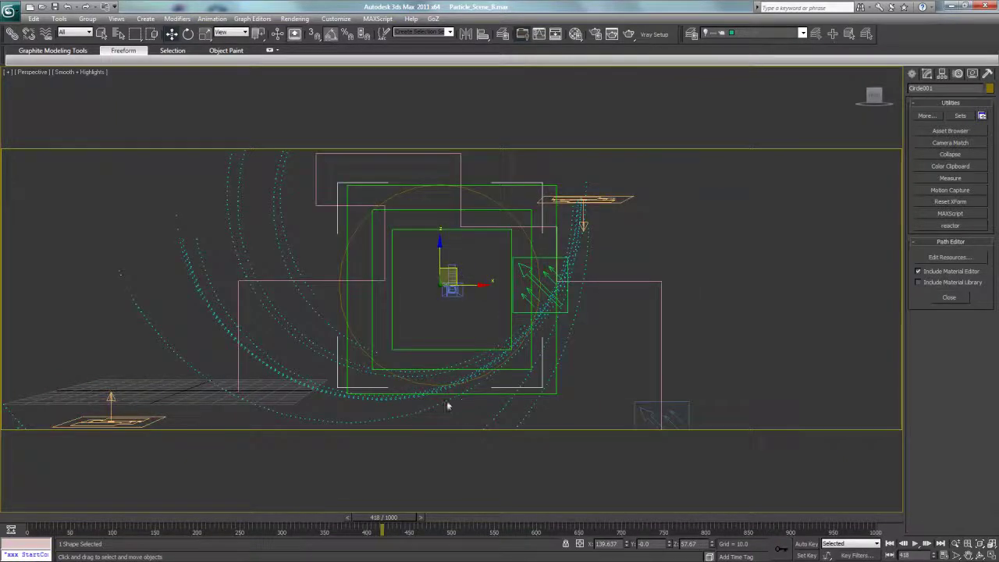
{"action": "left_click_drag", "start_coordinate": [255, 520], "coordinate": [367, 526]}
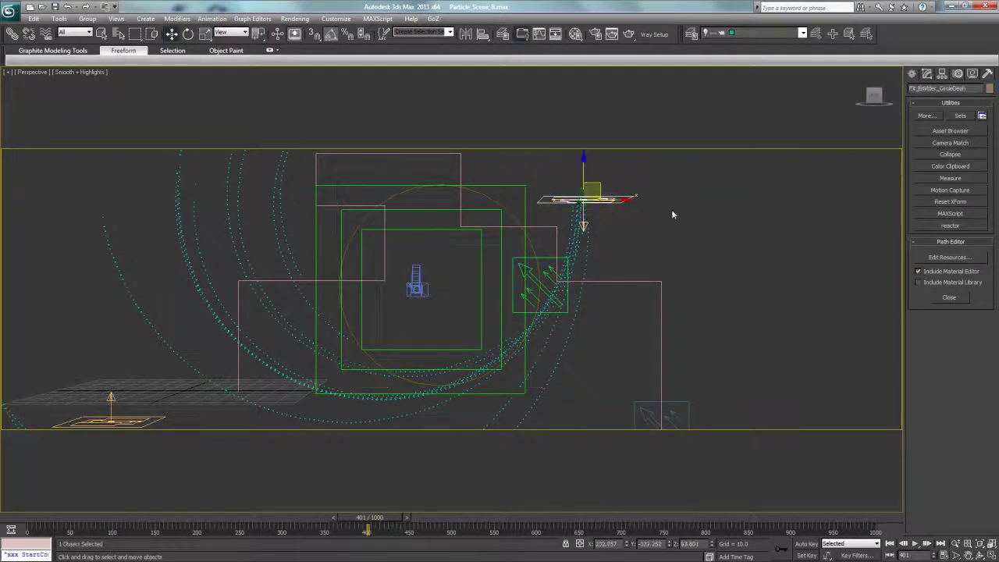
Open Particle View for FX_Emitter_CircleDash and enlarge it to show Event 001 and Event 002.
{"action": "left_click", "coordinate": [928, 75]}
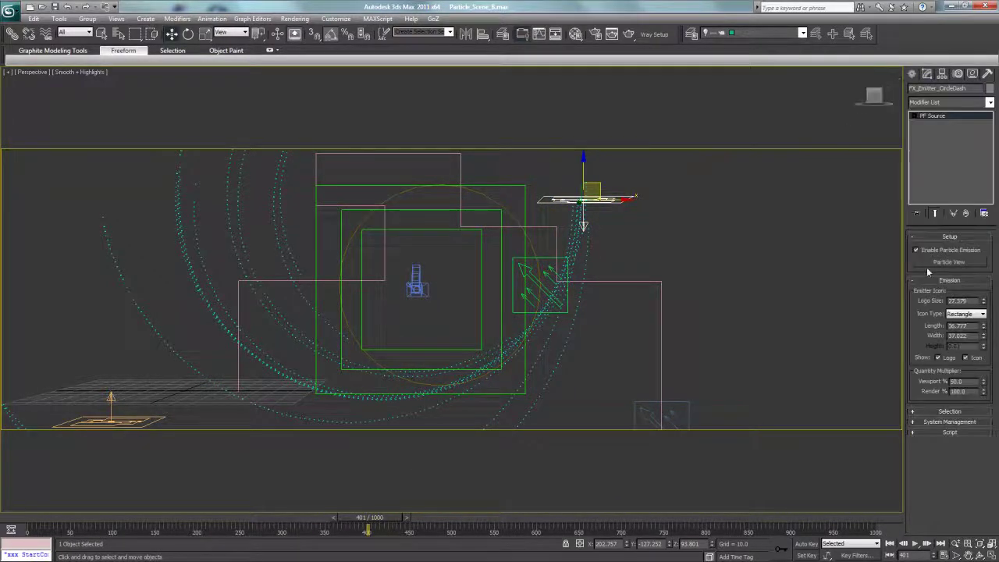
{"action": "left_click", "coordinate": [925, 265]}
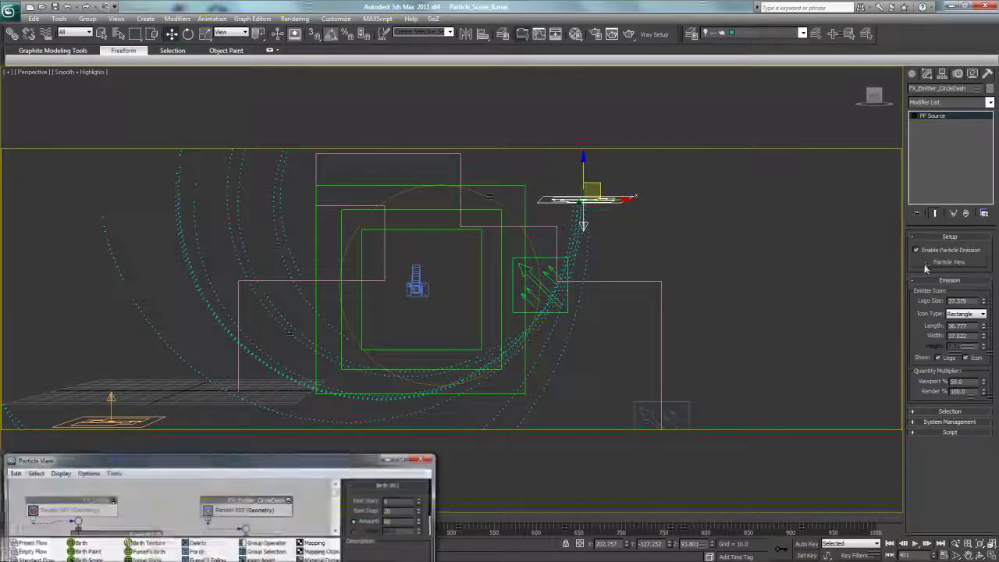
{"action": "left_click_drag", "start_coordinate": [345, 461], "coordinate": [876, 259]}
{"action": "left_click_drag", "start_coordinate": [533, 254], "coordinate": [547, 98]}
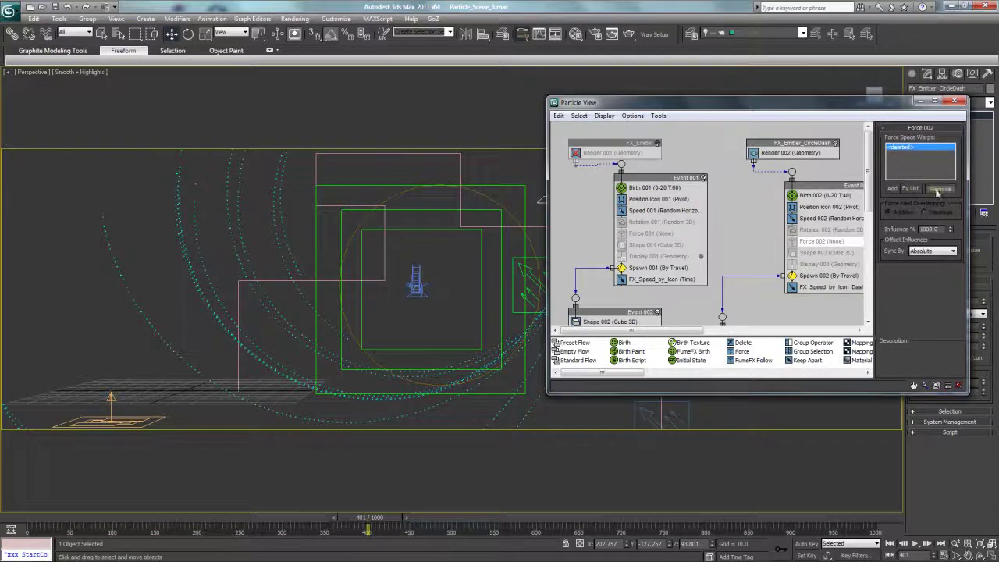
Bring the playing FX_Scene_2 movie in QuickTime Player back to the front.
{"action": "key", "text": "alt+Tab"}
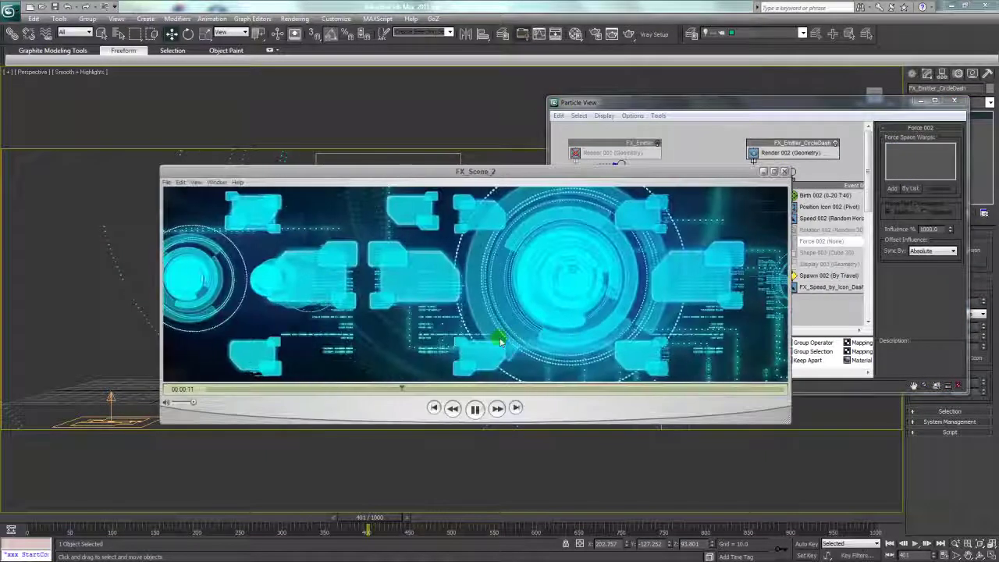